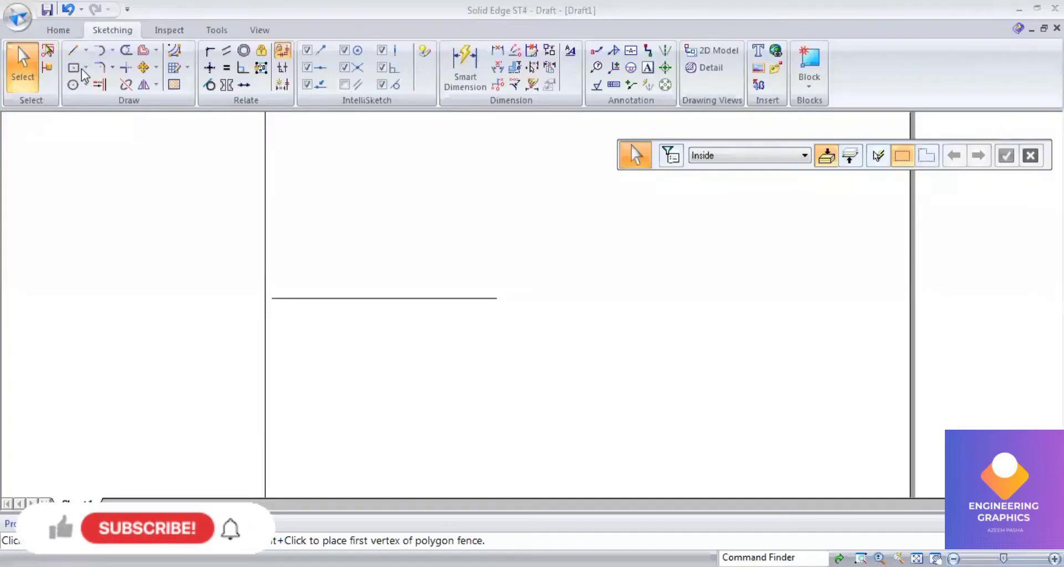
- Draw a five-sided regular polygon by centre below the horizontal line
{"action": "left_click", "coordinate": [86, 67]}
{"action": "left_click", "coordinate": [124, 137]}
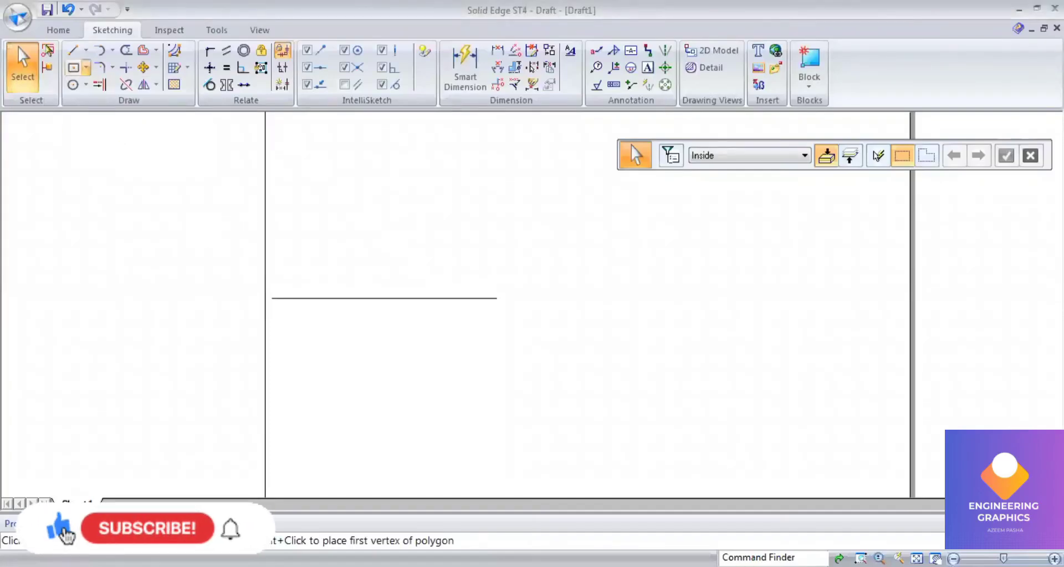
{"action": "left_click", "coordinate": [368, 384]}
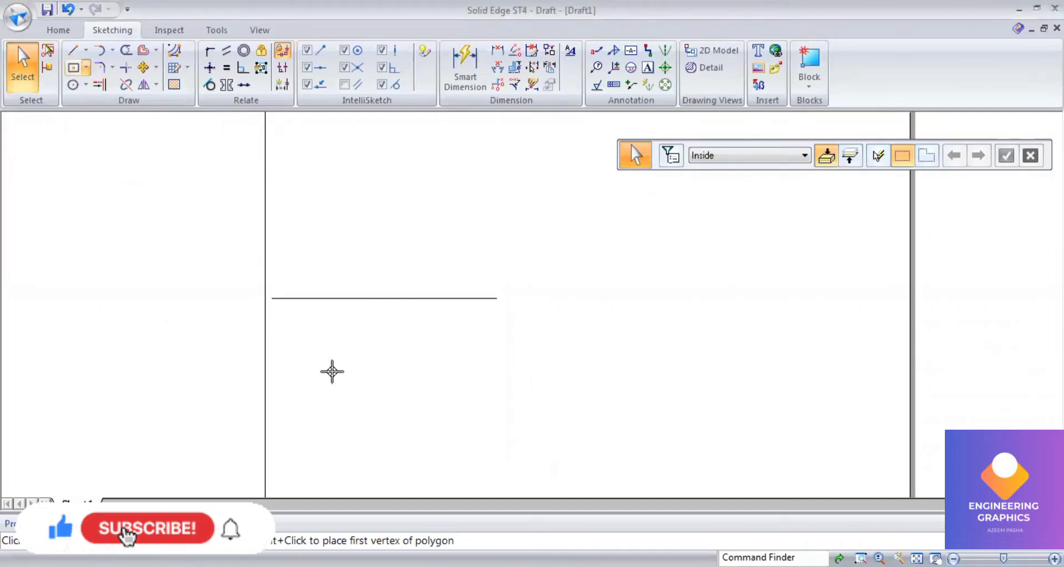
{"action": "left_click", "coordinate": [333, 380]}
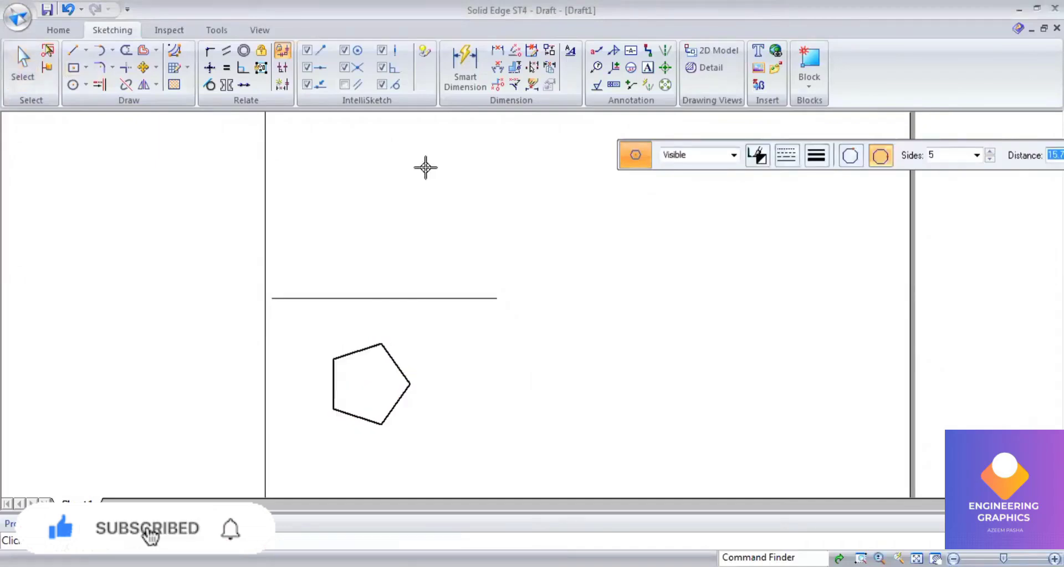
- Dimension the pentagon's vertical left side to 30
{"action": "left_click", "coordinate": [464, 60]}
{"action": "left_click", "coordinate": [333, 387]}
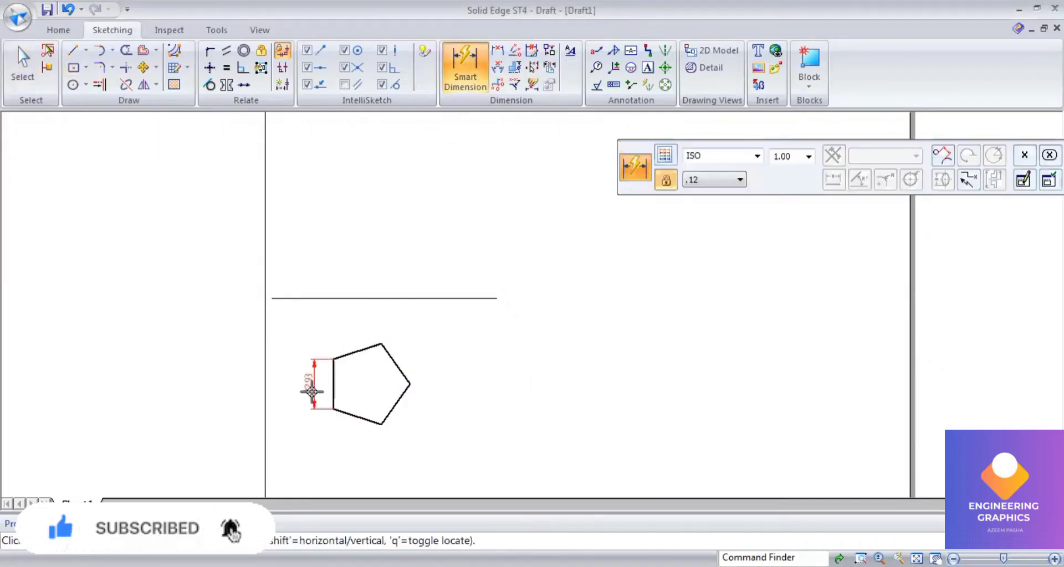
{"action": "left_click", "coordinate": [310, 390]}
{"action": "type", "text": "30"}
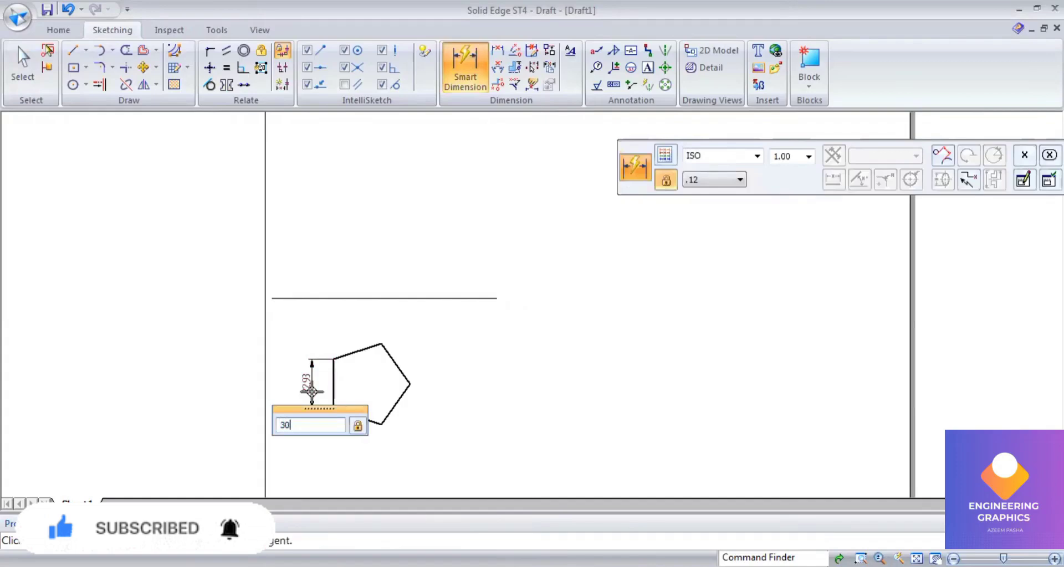
{"action": "key", "text": "Return"}
{"action": "scroll", "coordinate": [310, 392], "scroll_direction": "down", "scroll_amount": 2}
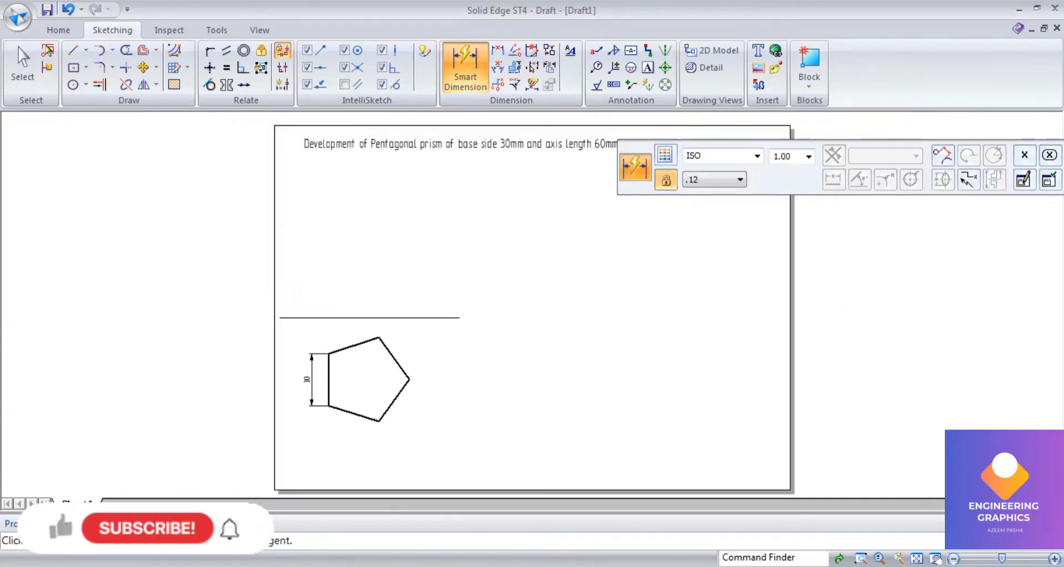
- Draw 0.13 mm lines from the pentagon's vertices to the midpoints of the opposite sides
{"action": "left_click", "coordinate": [72, 50]}
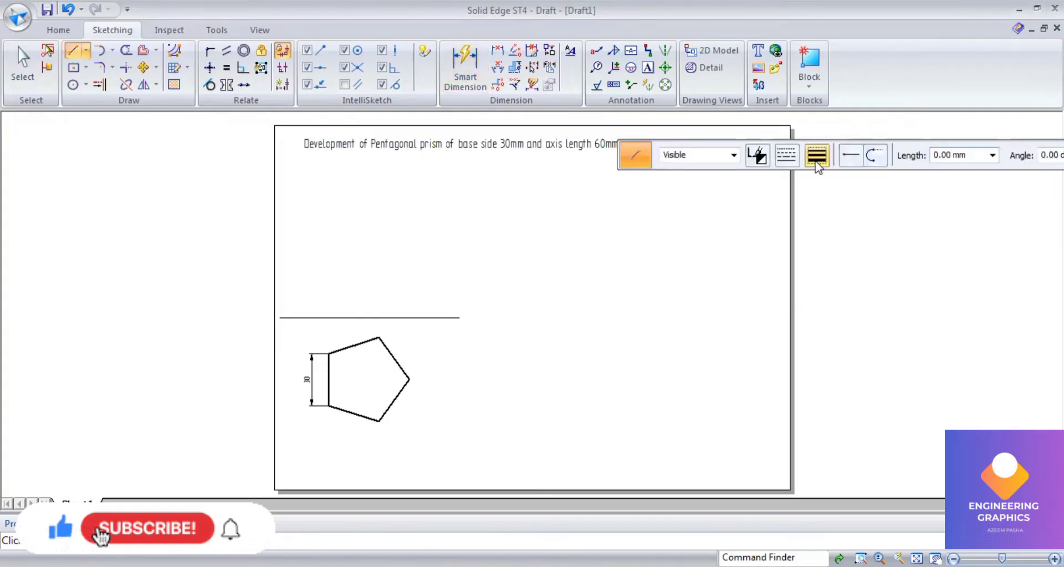
{"action": "left_click", "coordinate": [816, 155]}
{"action": "left_click", "coordinate": [820, 173]}
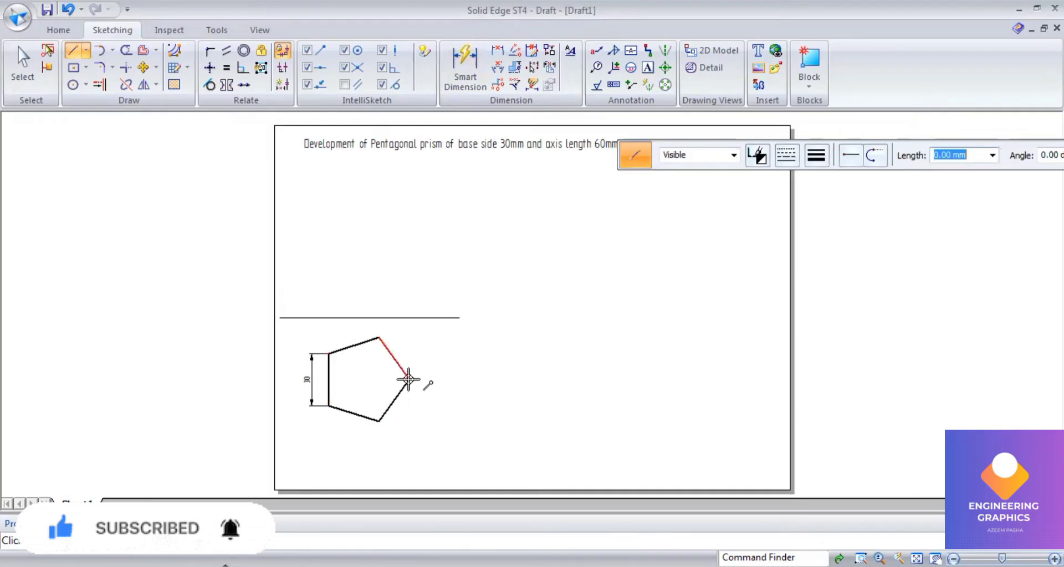
{"action": "left_click", "coordinate": [409, 379]}
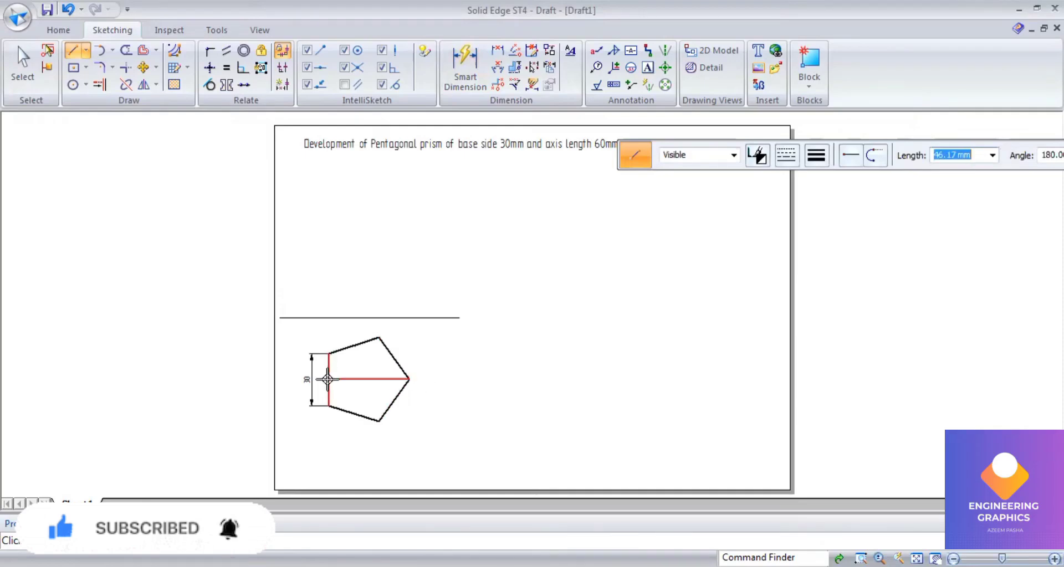
{"action": "left_click", "coordinate": [379, 421]}
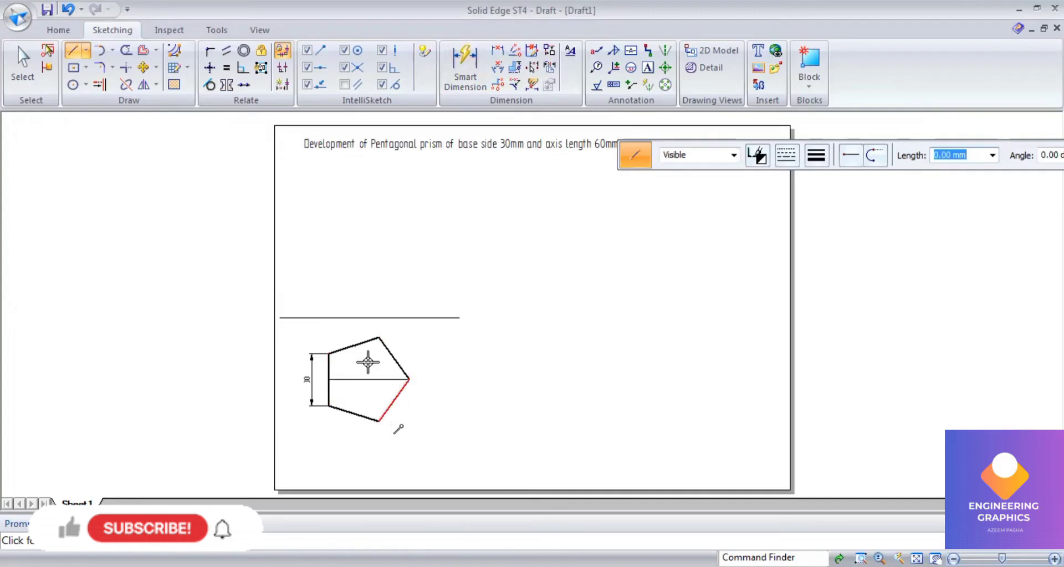
{"action": "left_click", "coordinate": [355, 349]}
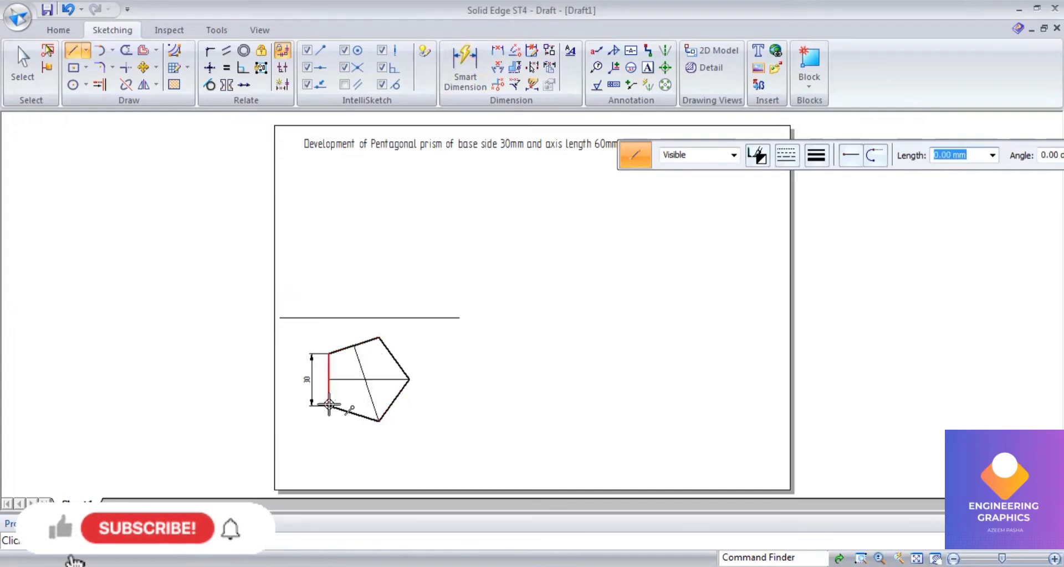
{"action": "left_click", "coordinate": [329, 406]}
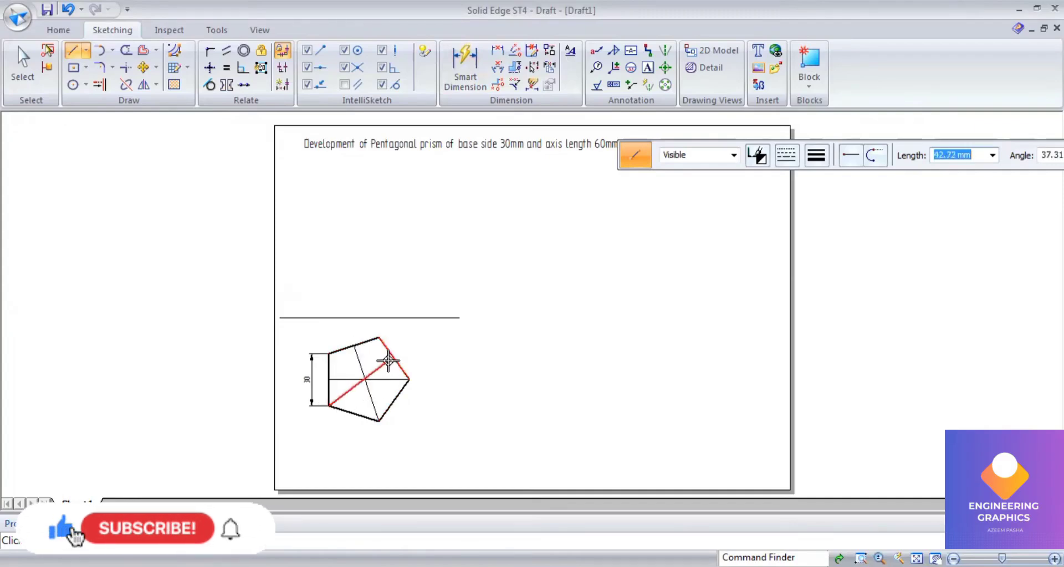
{"action": "left_click", "coordinate": [392, 358]}
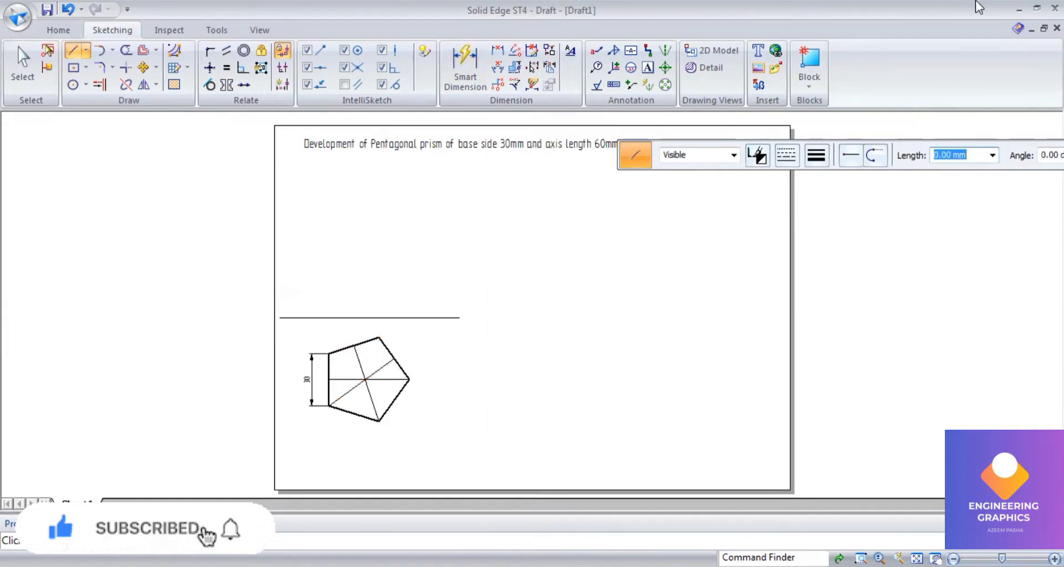
- Letter the pentagon's vertices b, c, d and e with text labels
{"action": "left_click", "coordinate": [647, 67]}
{"action": "scroll", "coordinate": [320, 396], "scroll_direction": "up", "scroll_amount": 1}
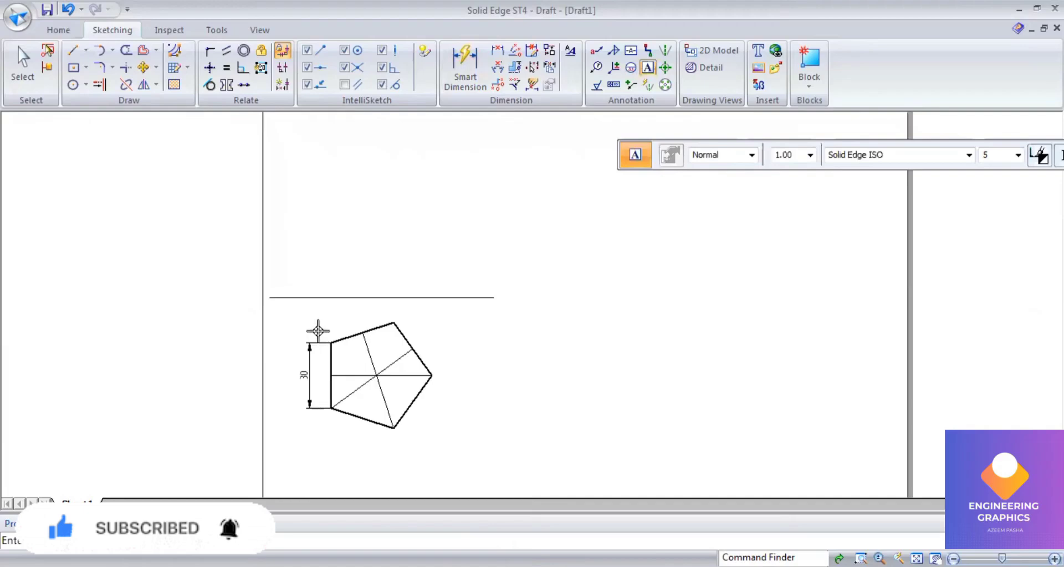
{"action": "left_click", "coordinate": [331, 412]}
{"action": "type", "text": "b"}
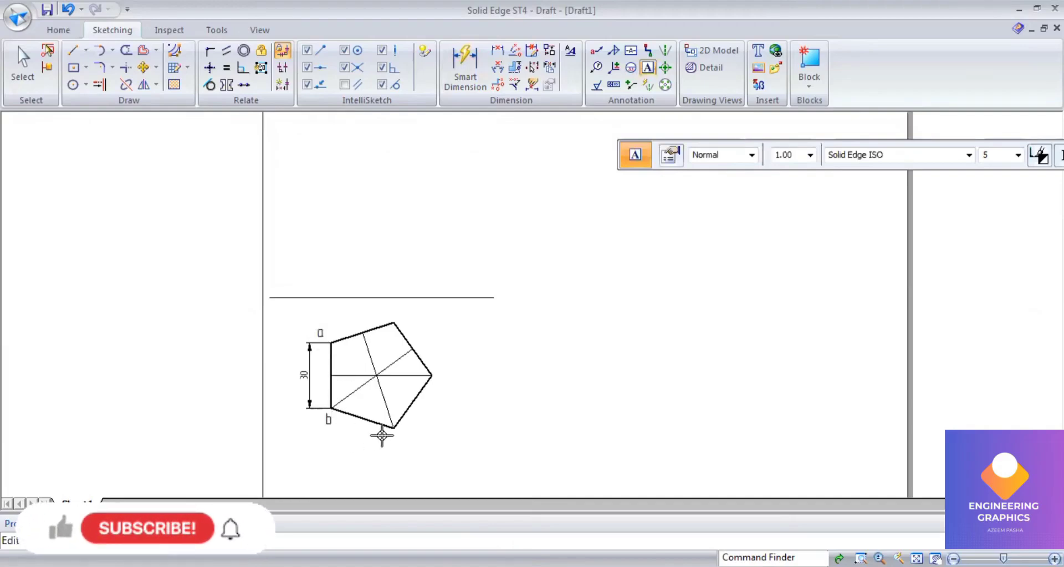
{"action": "left_click", "coordinate": [382, 438]}
{"action": "type", "text": "c"}
{"action": "left_click", "coordinate": [436, 370]}
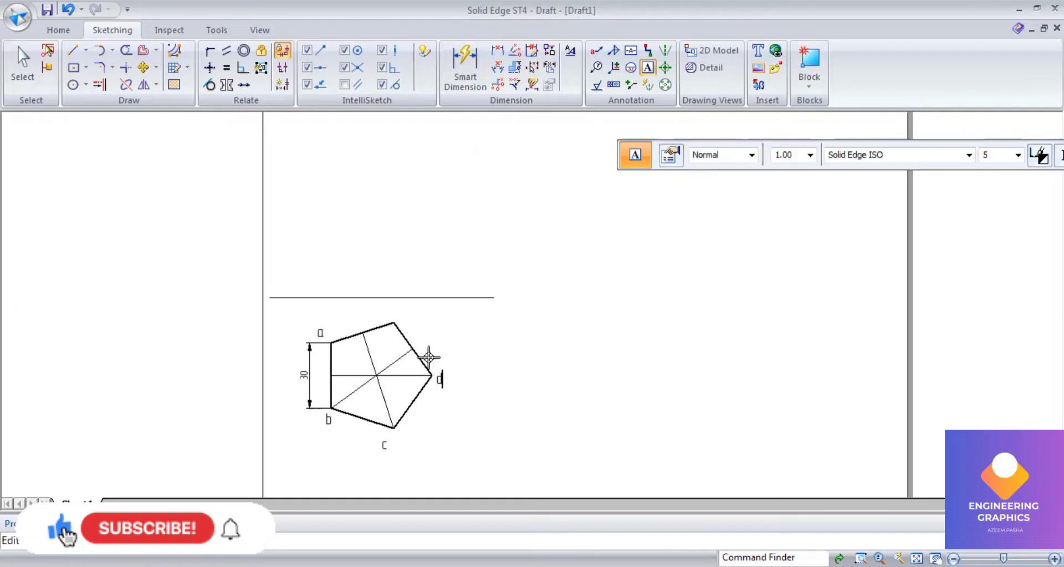
{"action": "type", "text": "d"}
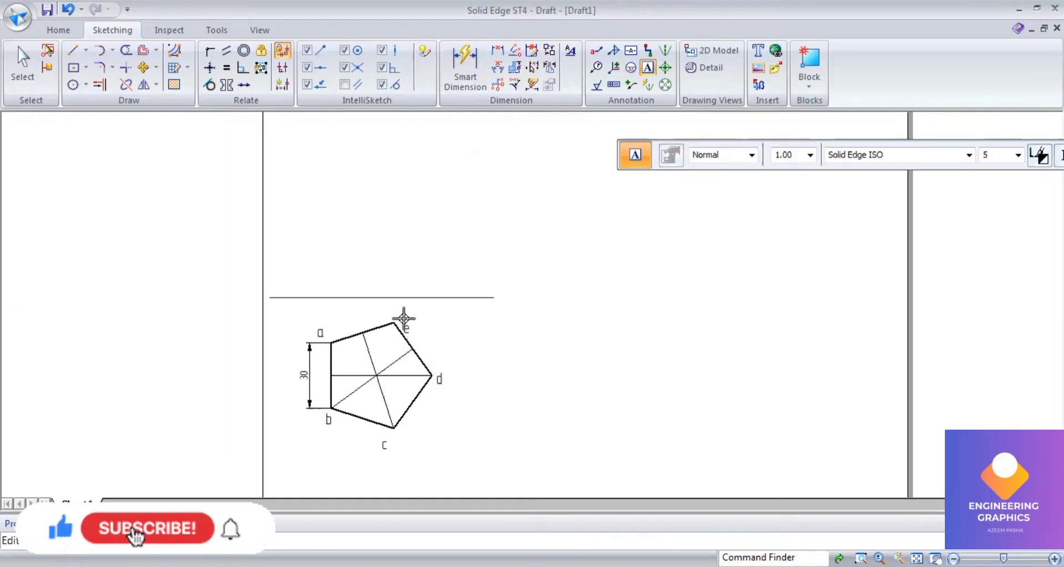
{"action": "left_click", "coordinate": [400, 324]}
{"action": "type", "text": "e"}
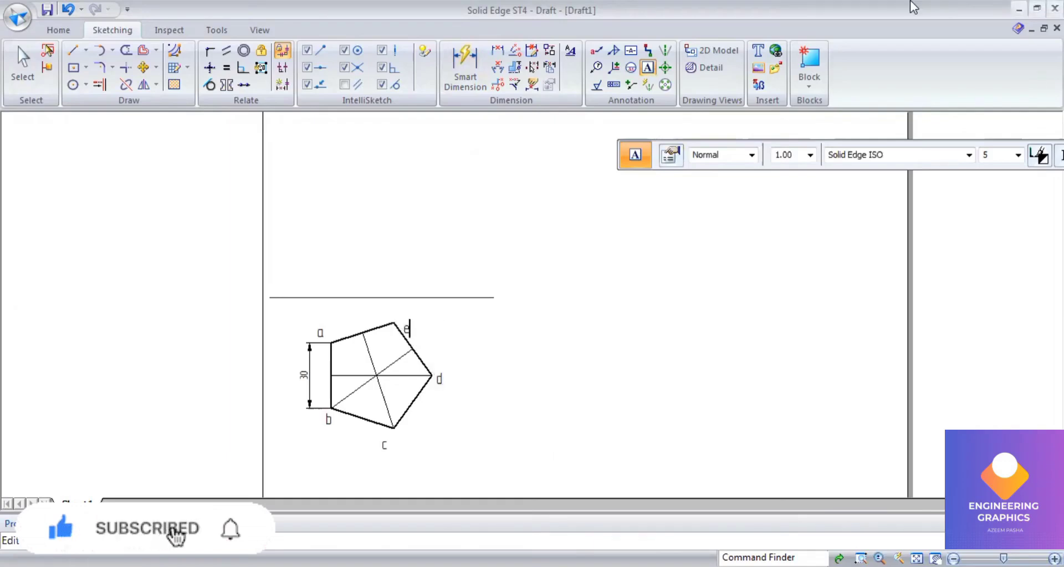
- Place the o/o1 centre label in the middle of the pentagon
{"action": "left_click", "coordinate": [356, 359]}
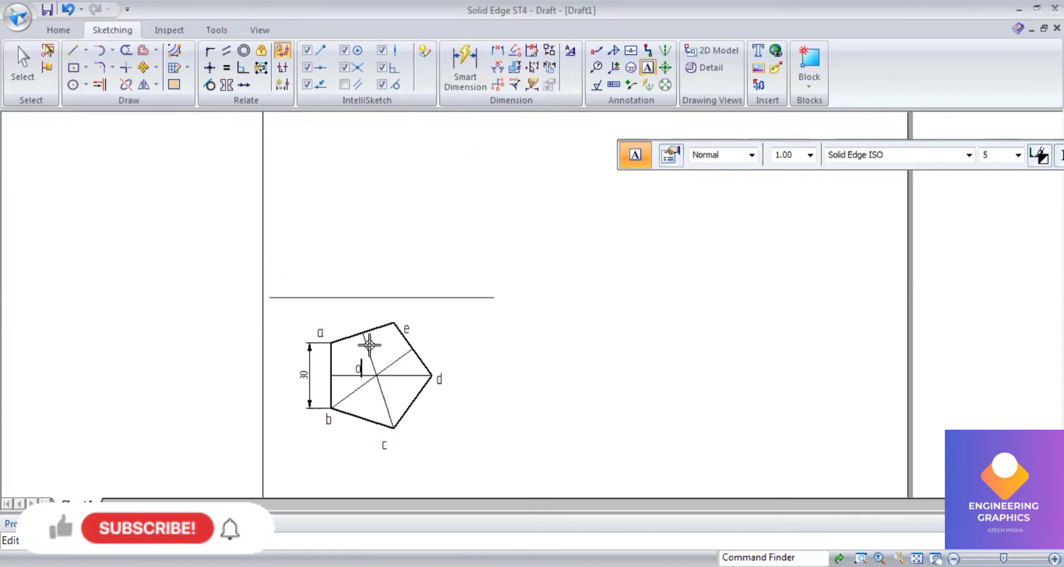
{"action": "type", "text": "o|o1"}
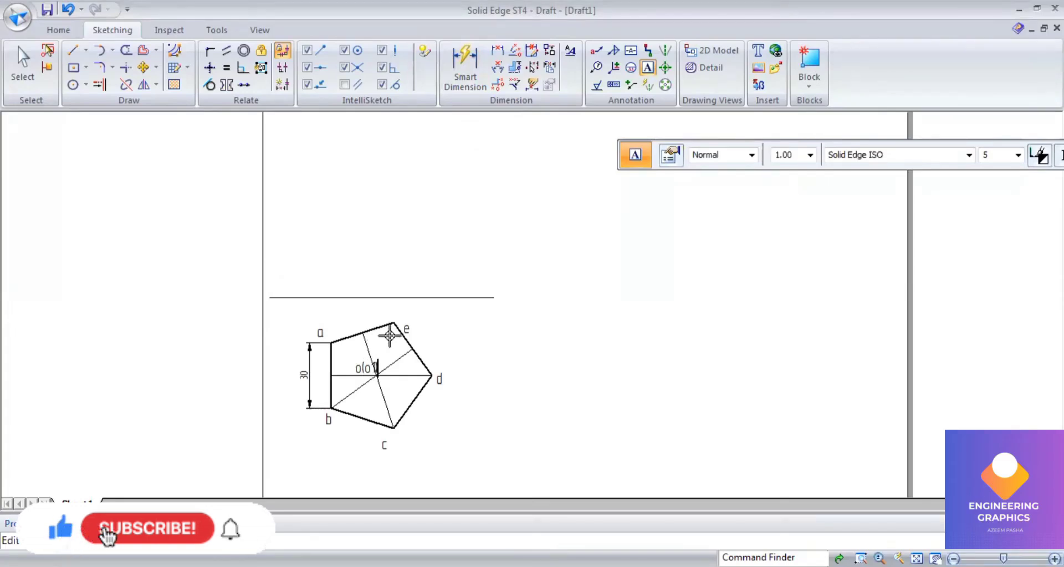
{"action": "scroll", "coordinate": [389, 336], "scroll_direction": "down", "scroll_amount": 1}
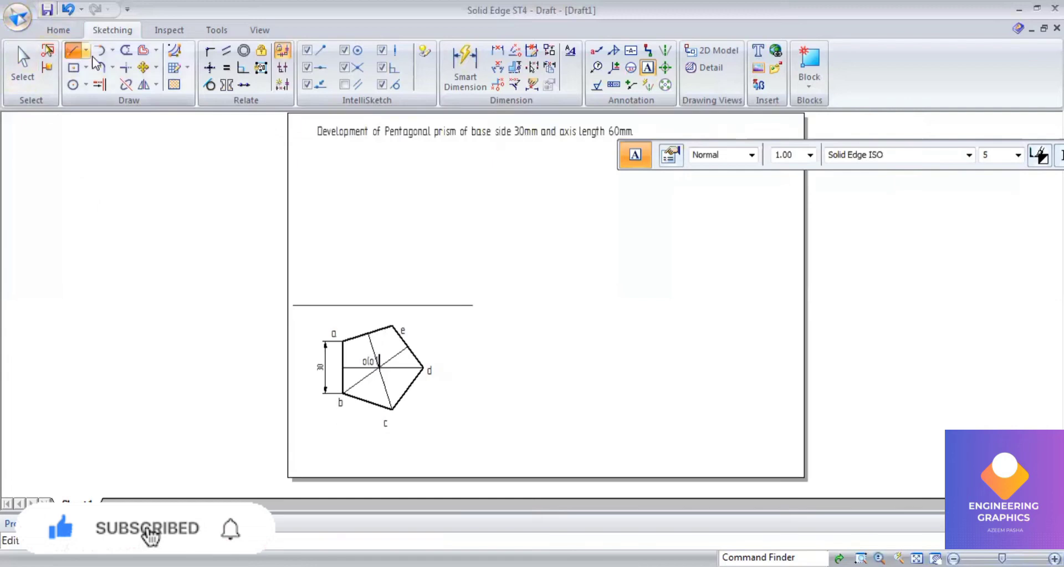
- Draw 0.13 mm projector lines up from vertices a, d, c and centre o
{"action": "left_click", "coordinate": [72, 50]}
{"action": "left_click", "coordinate": [816, 155]}
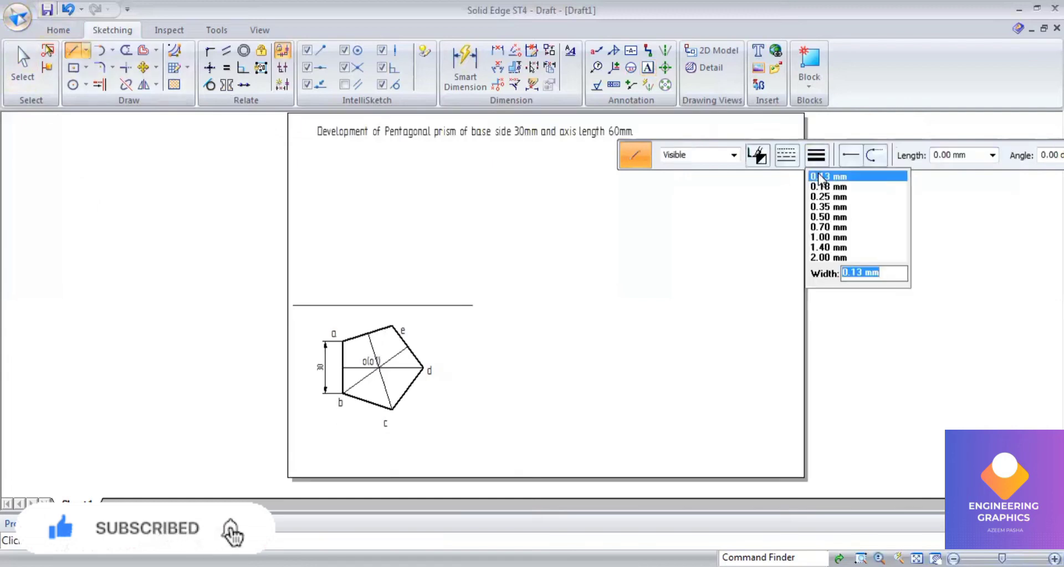
{"action": "left_click", "coordinate": [819, 177]}
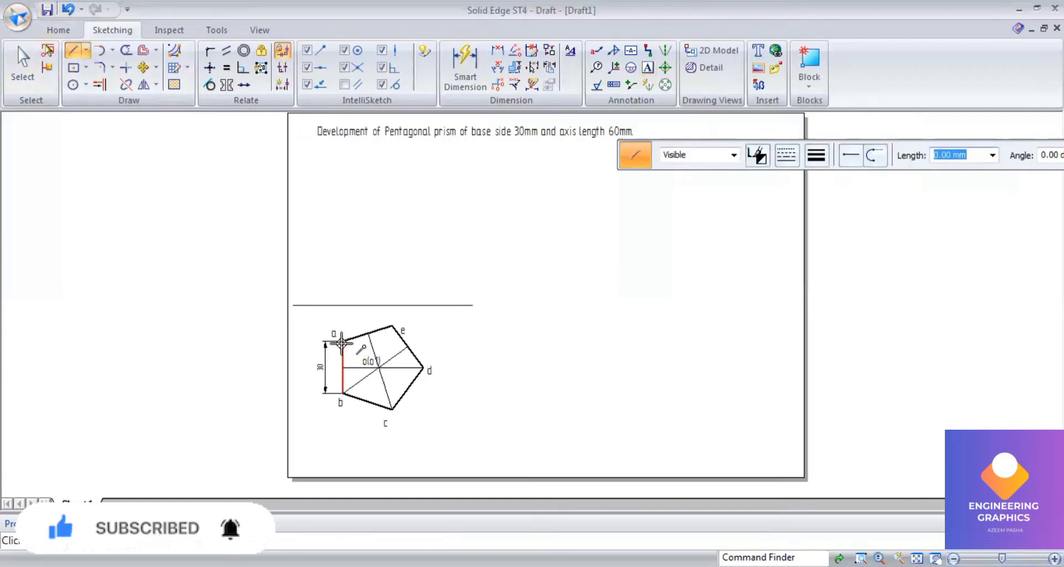
{"action": "left_click", "coordinate": [342, 341]}
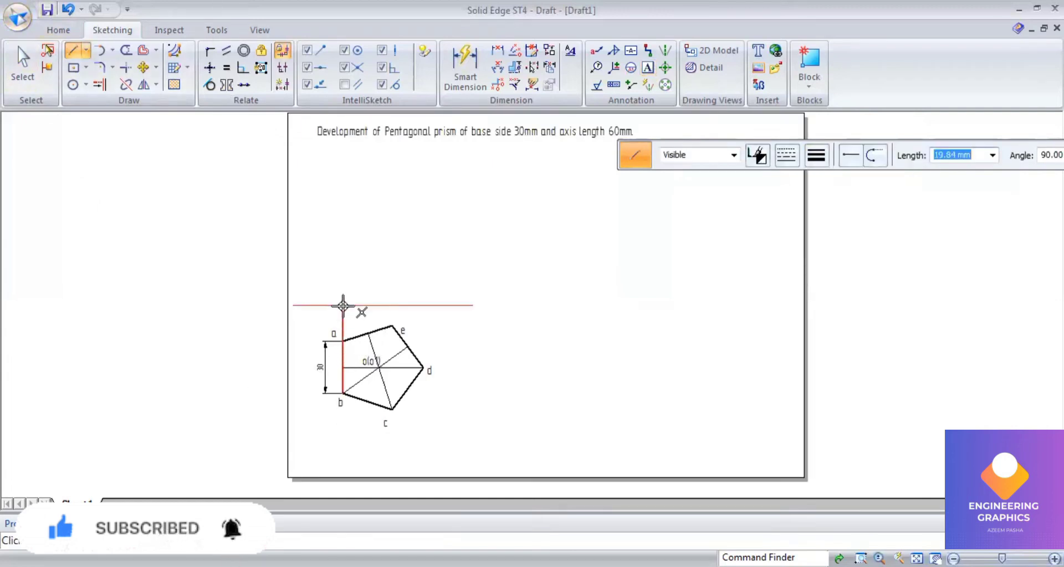
{"action": "right_click", "coordinate": [382, 324]}
{"action": "left_click", "coordinate": [423, 368]}
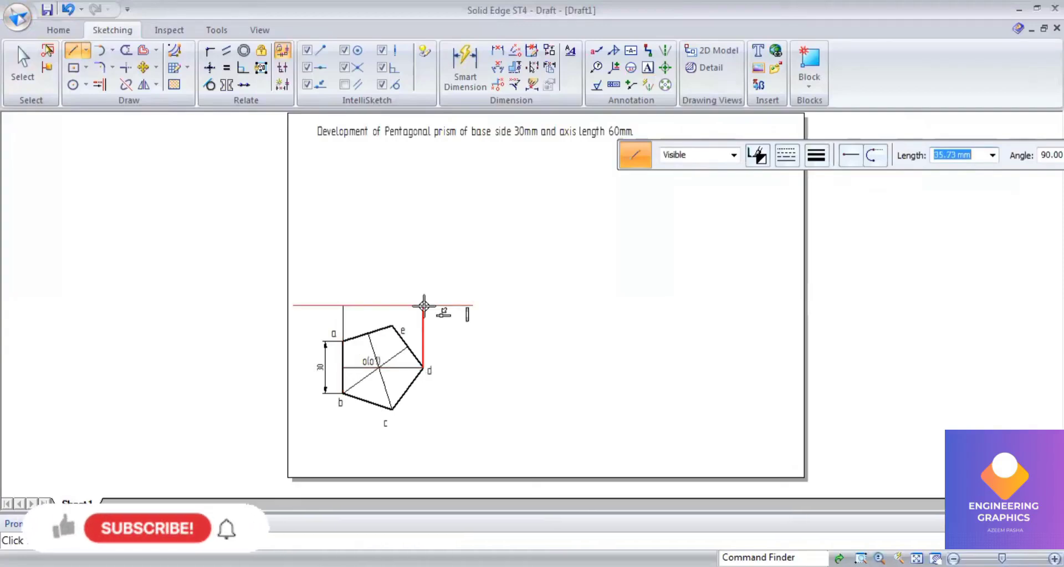
{"action": "left_click", "coordinate": [423, 305]}
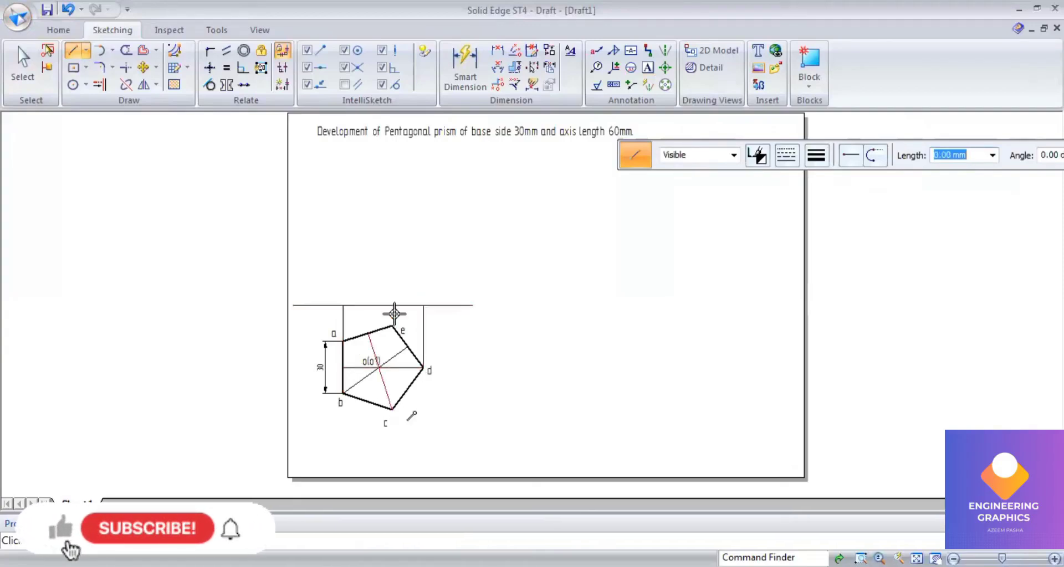
{"action": "left_click", "coordinate": [392, 408]}
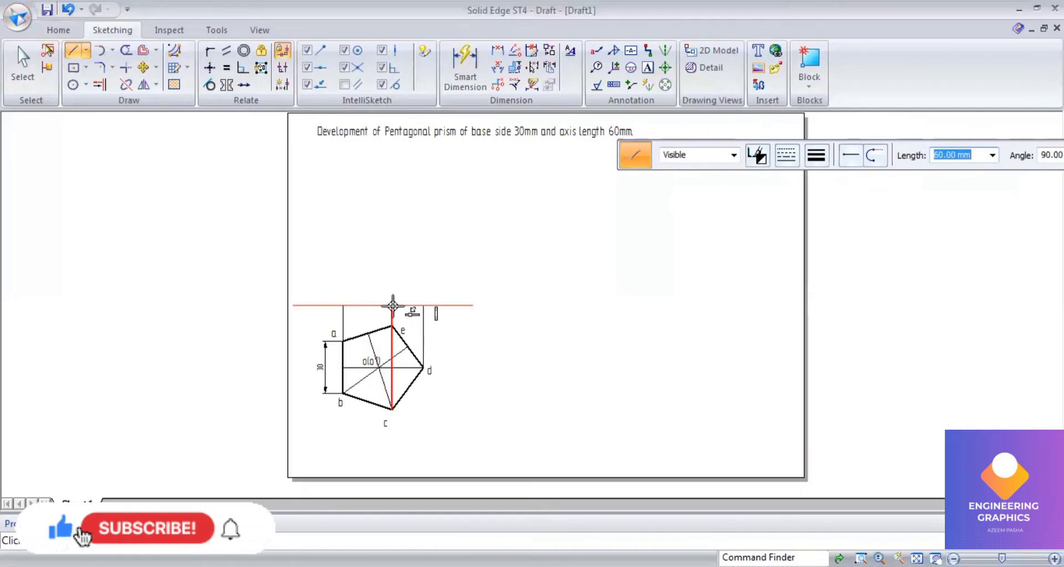
{"action": "left_click", "coordinate": [392, 305]}
{"action": "scroll", "coordinate": [375, 368], "scroll_direction": "up", "scroll_amount": 2}
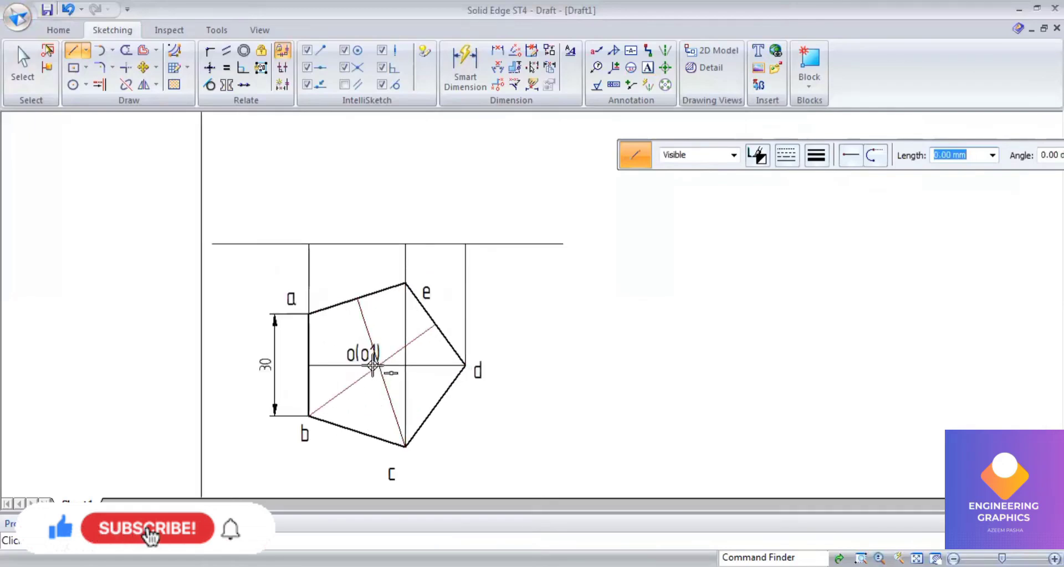
{"action": "left_click", "coordinate": [376, 366]}
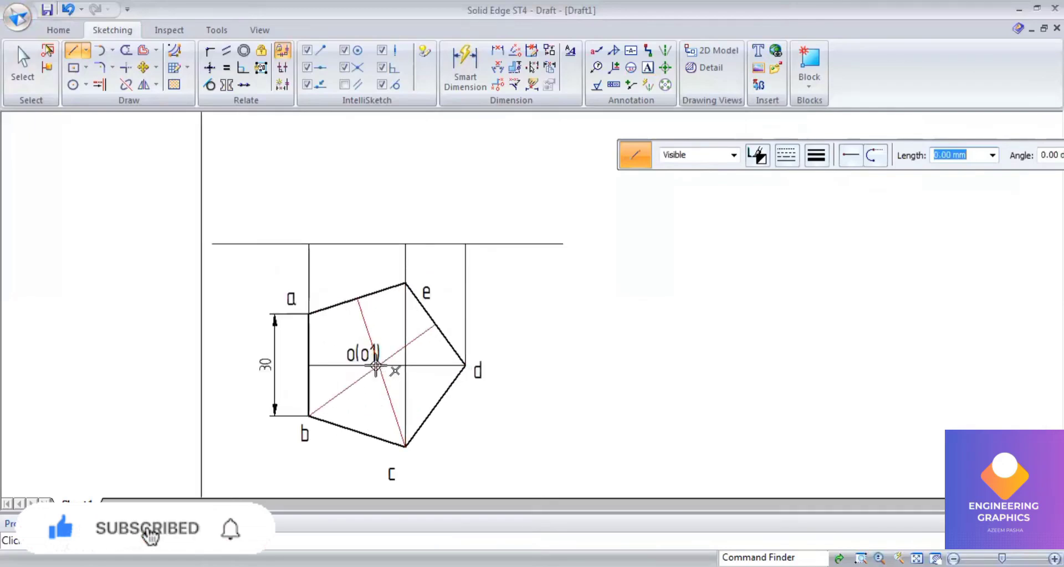
{"action": "left_click", "coordinate": [382, 243]}
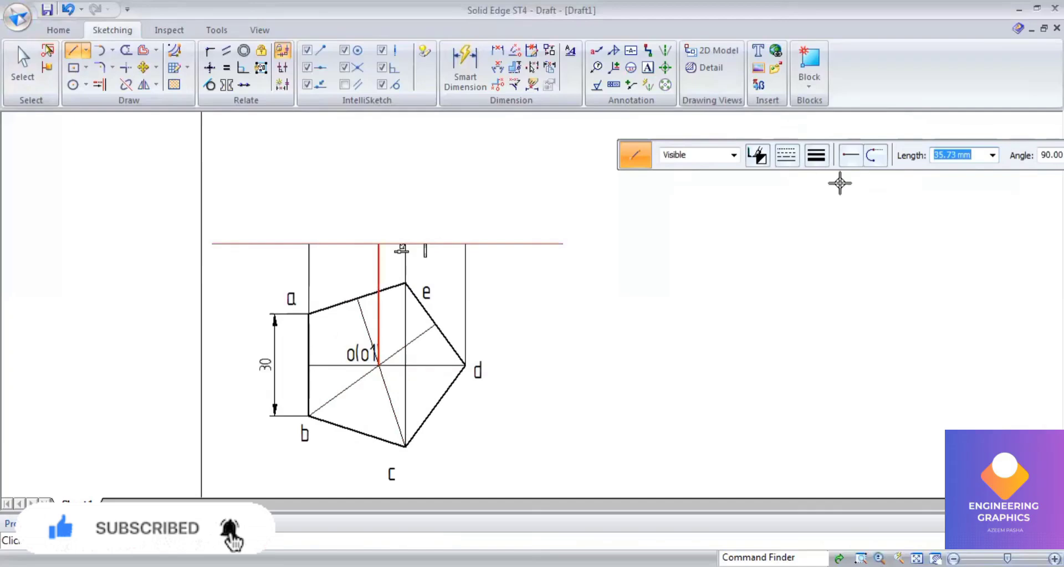
- Draw a 60 mm dash-dot centre axis above centre o
{"action": "left_click", "coordinate": [784, 160]}
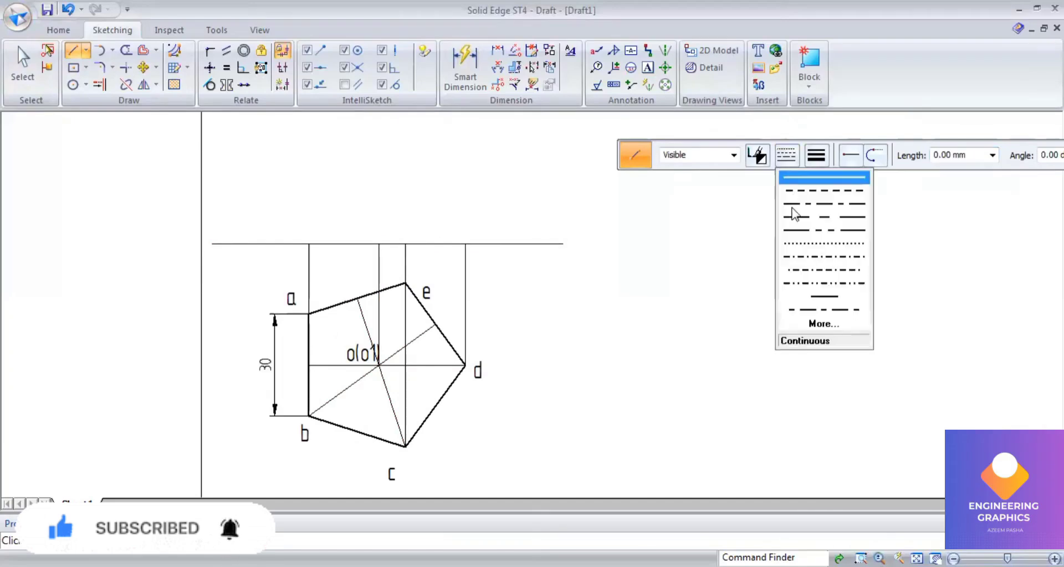
{"action": "left_click", "coordinate": [795, 205]}
{"action": "scroll", "coordinate": [367, 290], "scroll_direction": "down", "scroll_amount": 2}
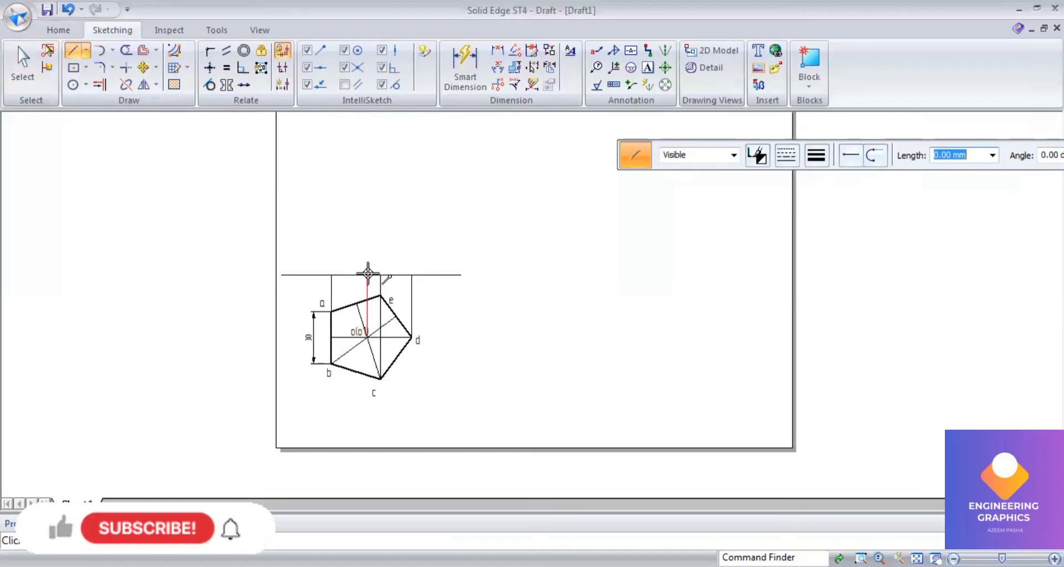
{"action": "left_click", "coordinate": [367, 274]}
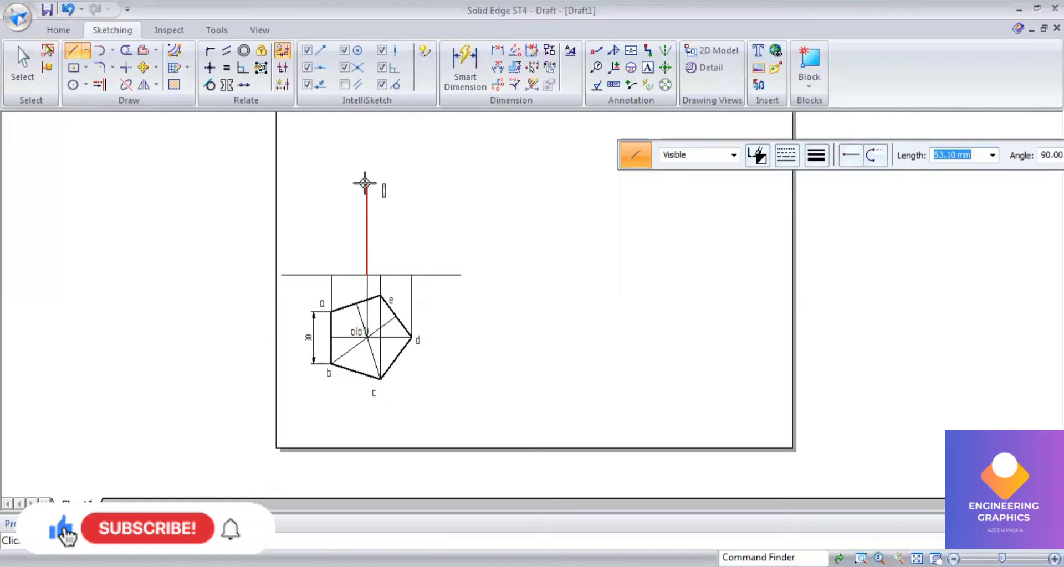
{"action": "type", "text": "60"}
{"action": "key", "text": "Tab"}
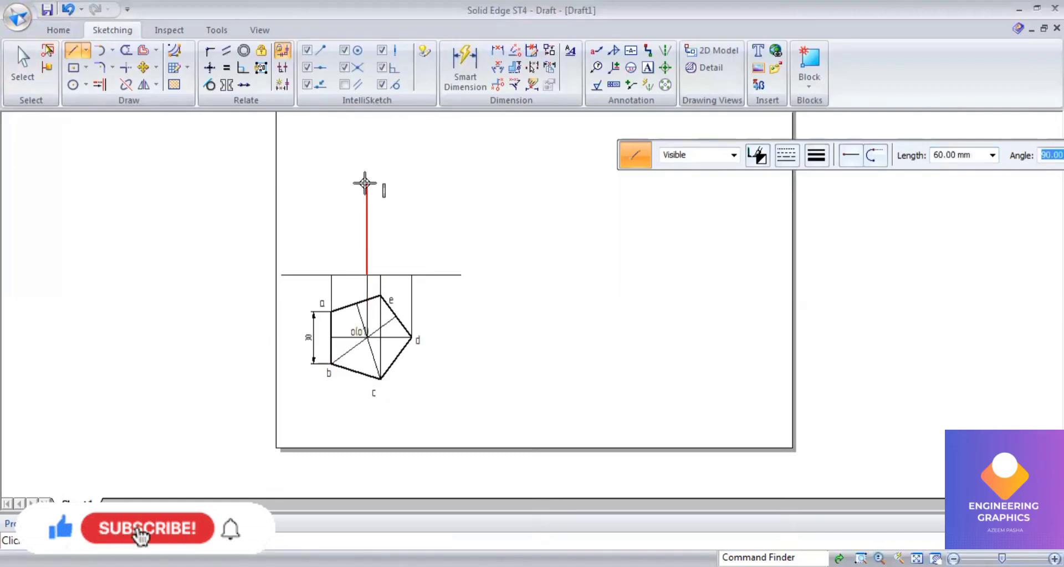
{"action": "left_click", "coordinate": [364, 183]}
{"action": "scroll", "coordinate": [364, 183], "scroll_direction": "up", "scroll_amount": 2}
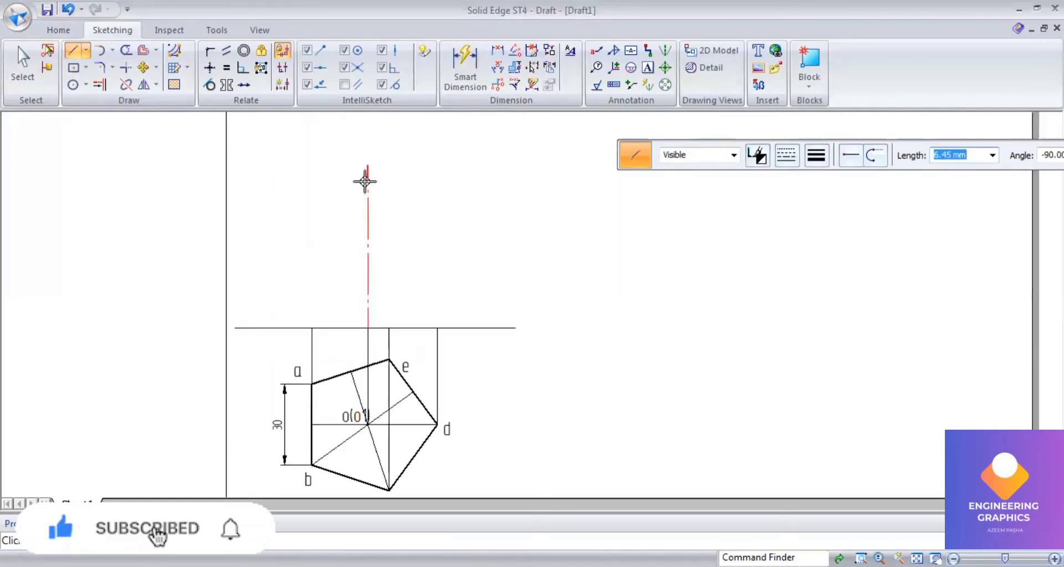
{"action": "right_click", "coordinate": [393, 215]}
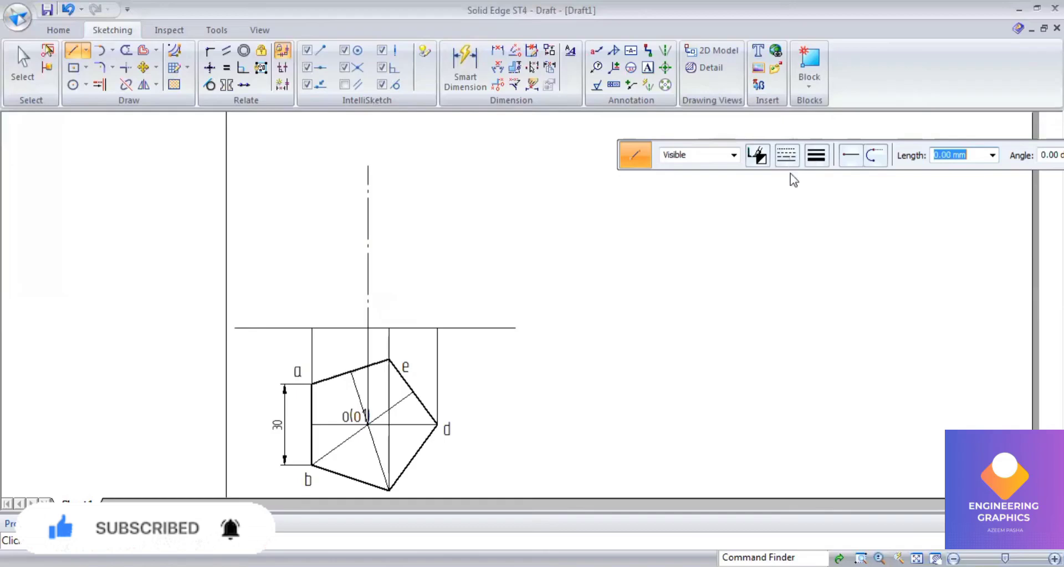
- Draw the vertical edges above e, d and a, then the rectangle's top edge
{"action": "left_click", "coordinate": [388, 329]}
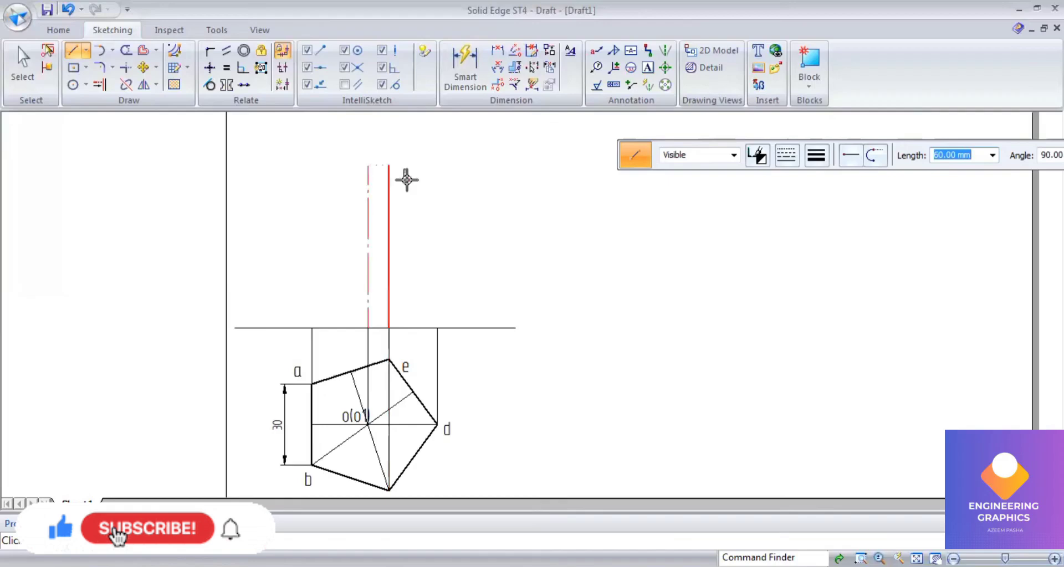
{"action": "left_click", "coordinate": [449, 326]}
{"action": "left_click", "coordinate": [437, 328]}
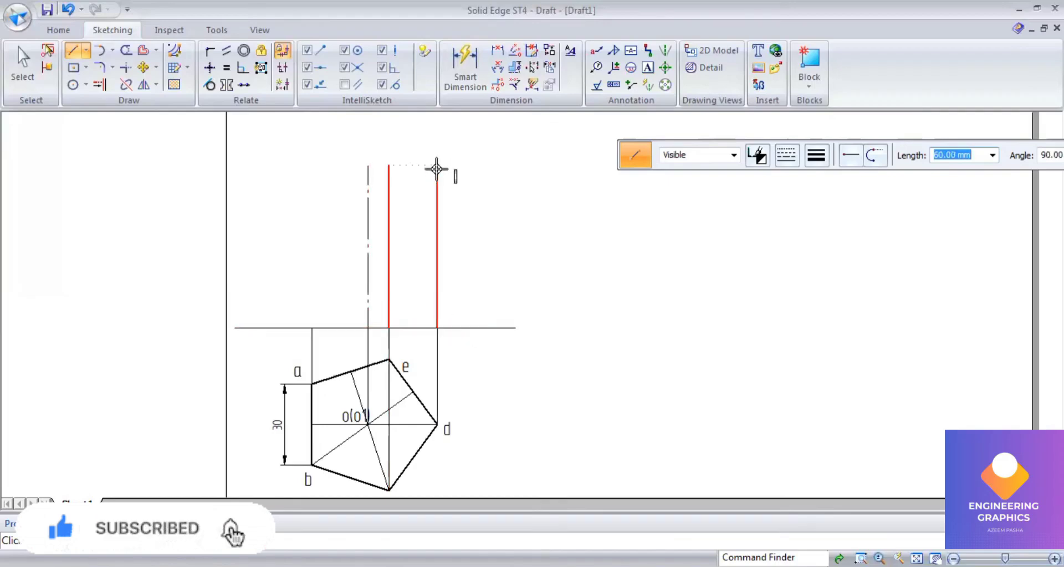
{"action": "left_click", "coordinate": [382, 317]}
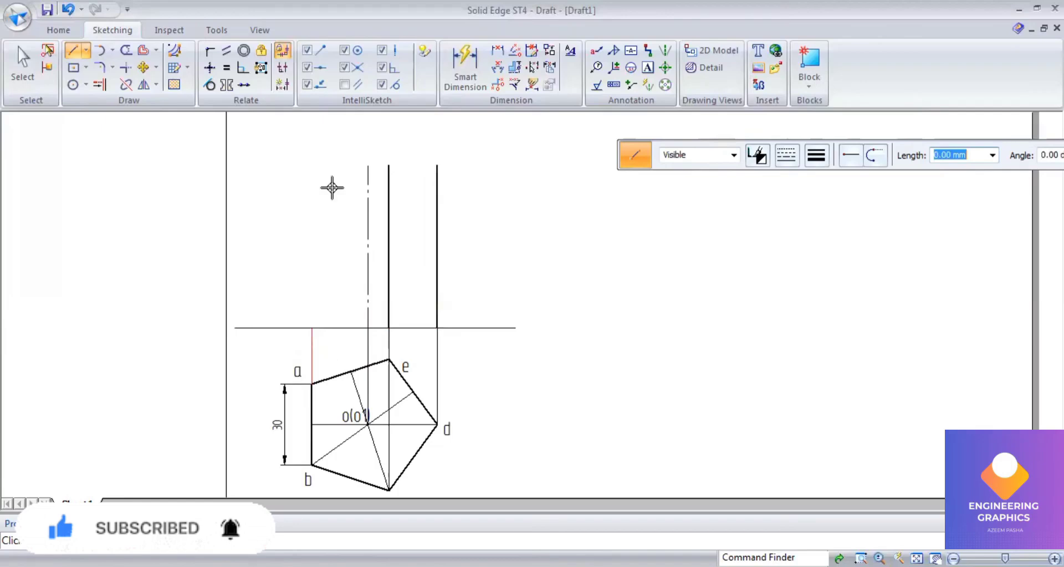
{"action": "left_click", "coordinate": [312, 328]}
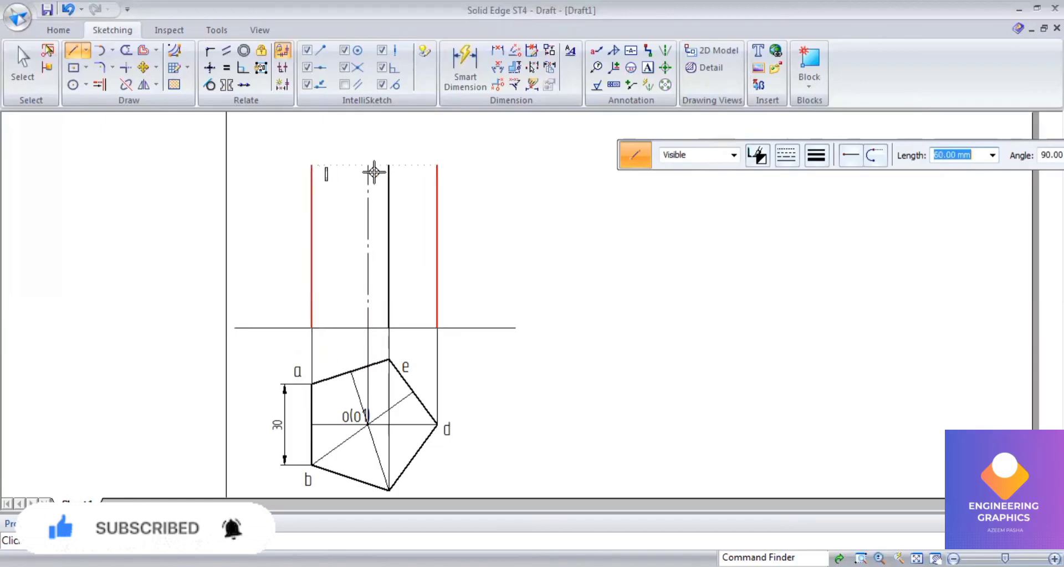
{"action": "left_click", "coordinate": [435, 166]}
{"action": "left_click", "coordinate": [437, 164]}
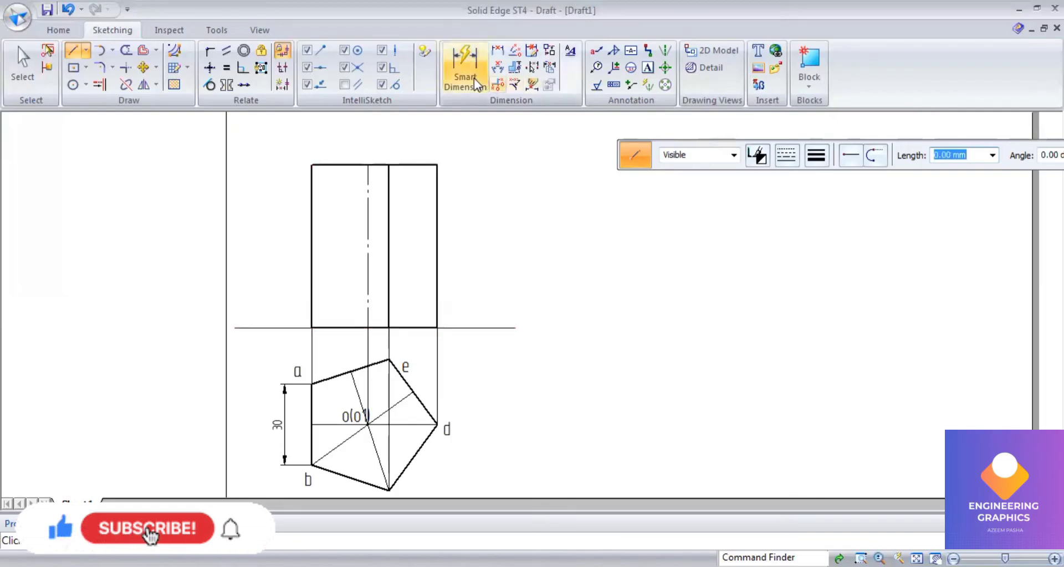
- Add a 60 height dimension on the front view's left edge and fit the sheet
{"action": "left_click", "coordinate": [310, 230]}
{"action": "left_click", "coordinate": [263, 233]}
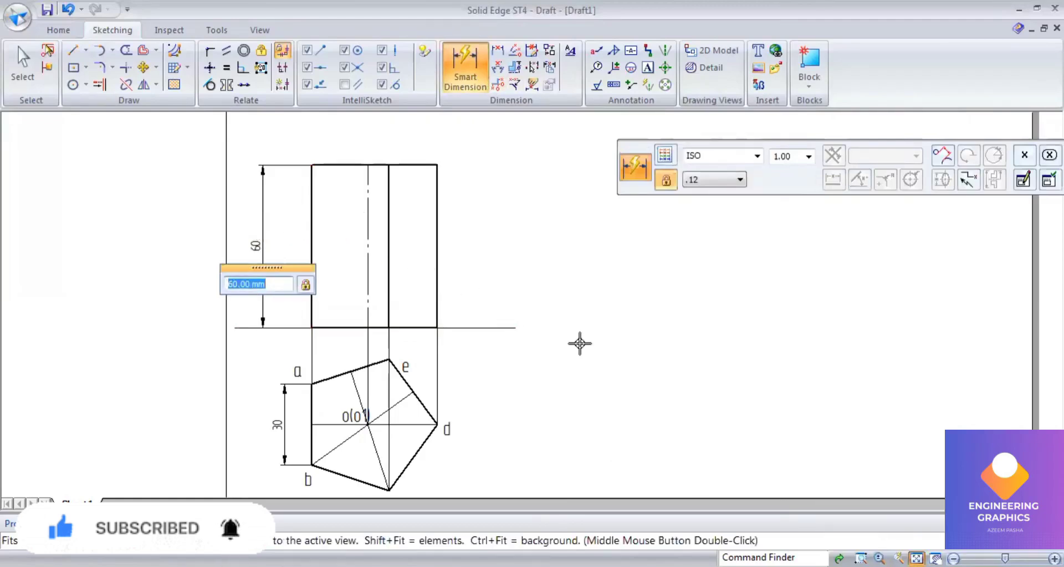
{"action": "key", "text": "ctrl+shift+a"}
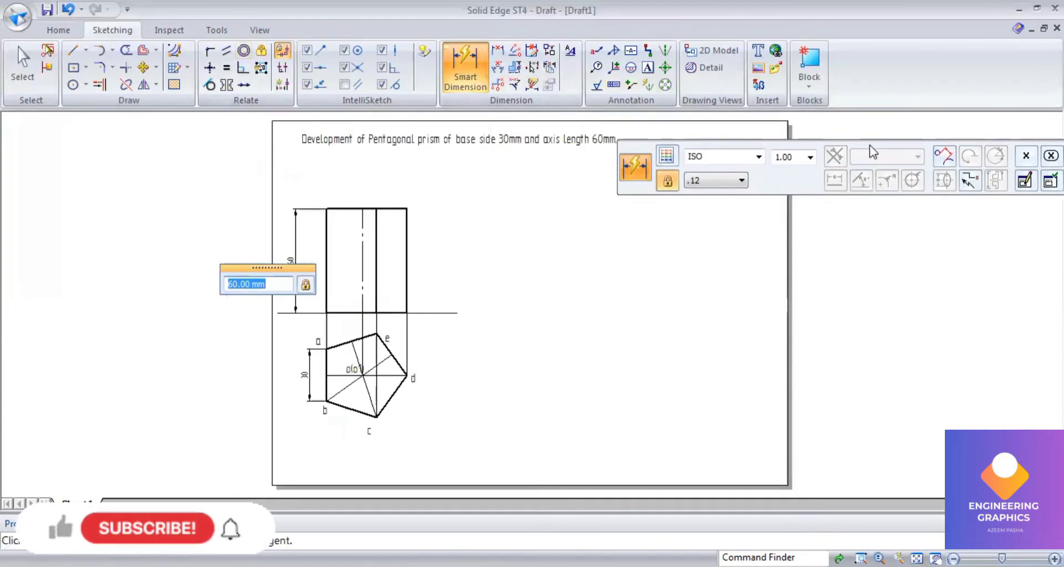
- Extend the prism's top edge and the reference line rightward with 0.13 mm lines
{"action": "left_click", "coordinate": [73, 50]}
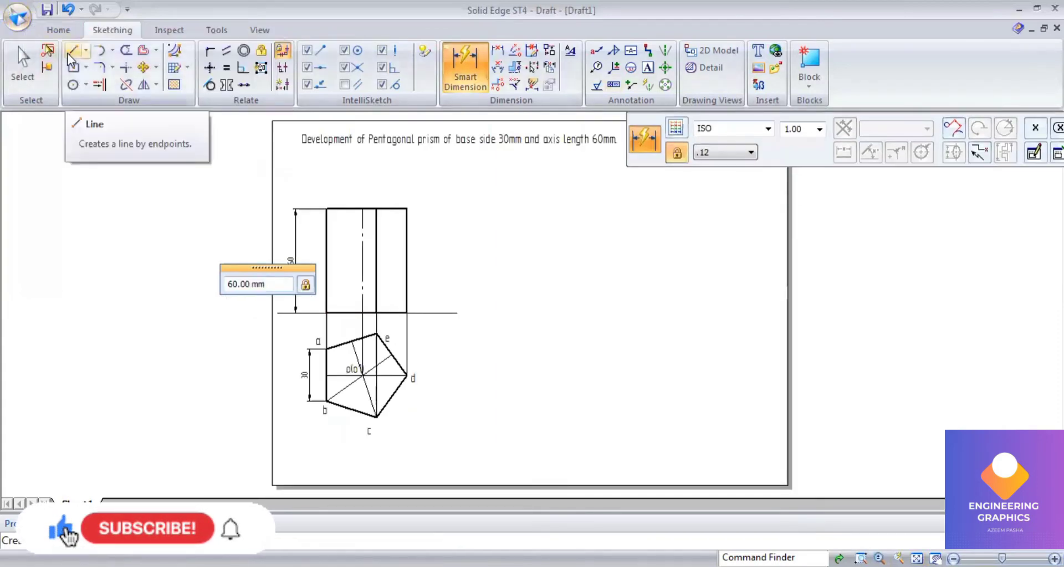
{"action": "left_click", "coordinate": [825, 127]}
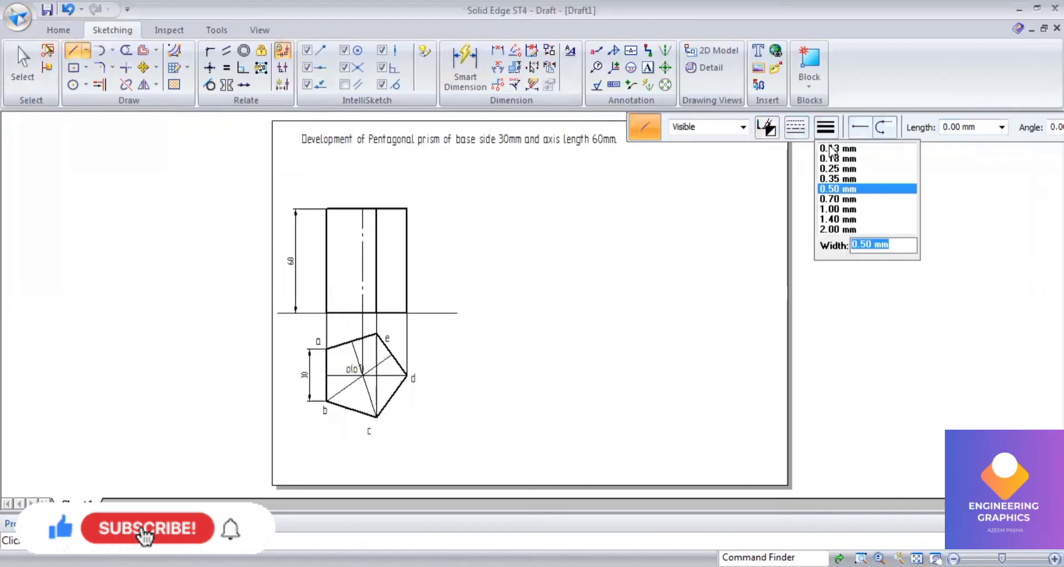
{"action": "left_click", "coordinate": [833, 149]}
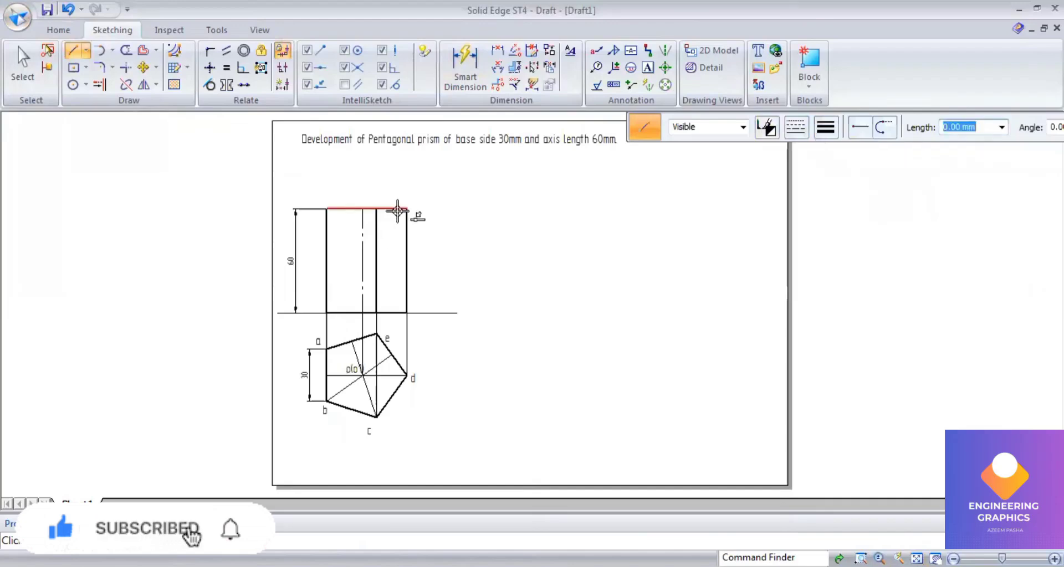
{"action": "left_click", "coordinate": [399, 208]}
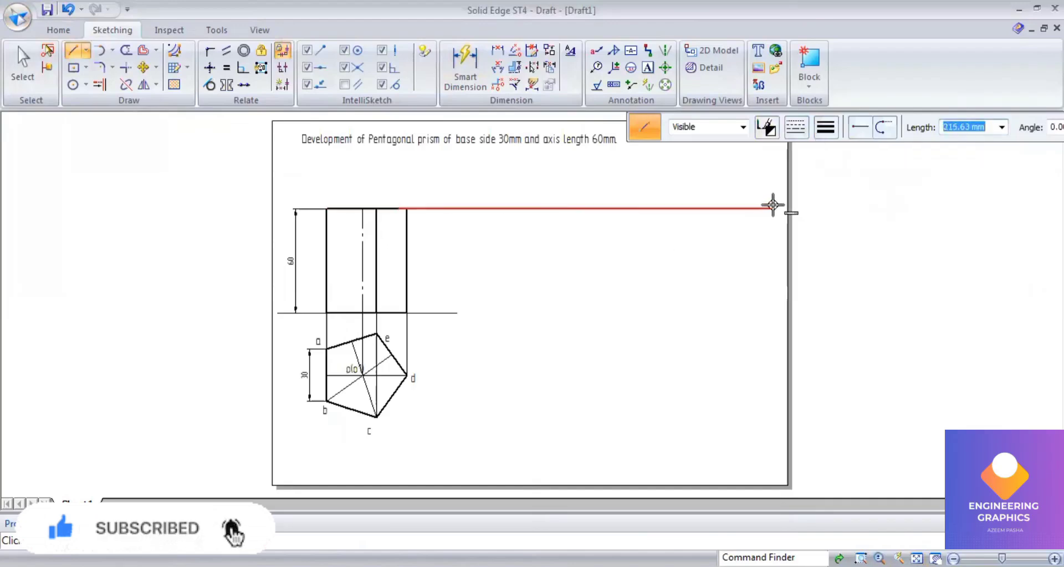
{"action": "left_click", "coordinate": [457, 313]}
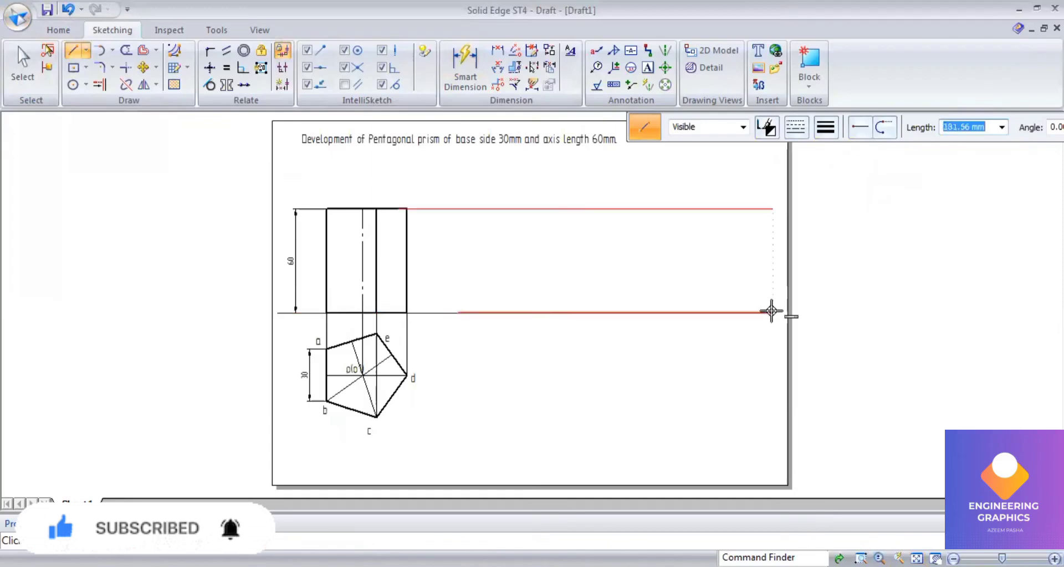
{"action": "left_click", "coordinate": [771, 313]}
- Draw the first development edge as a 0.50 mm vertical between the two extended lines
{"action": "left_click", "coordinate": [825, 127]}
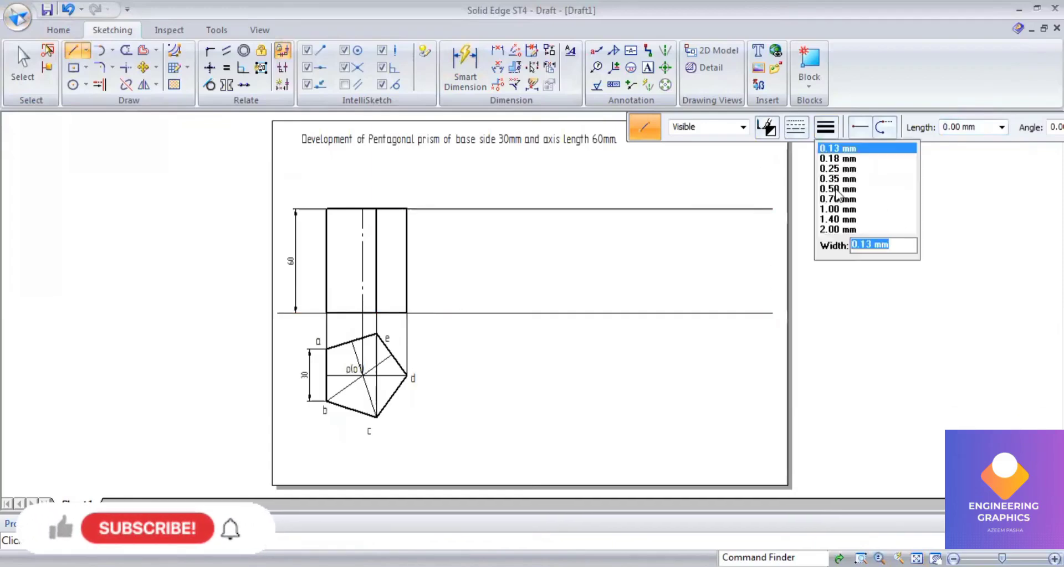
{"action": "left_click", "coordinate": [837, 189]}
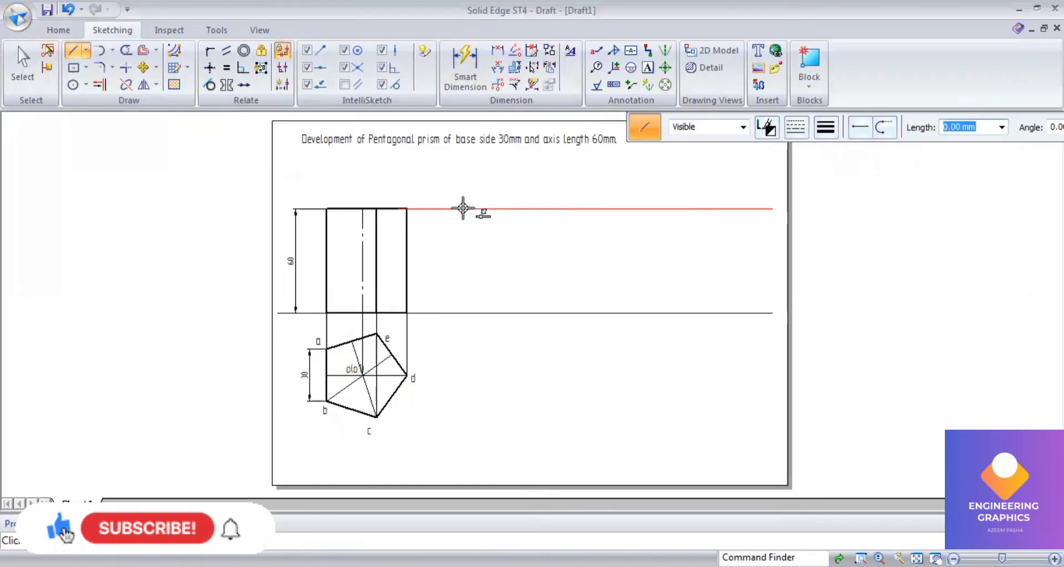
{"action": "left_click", "coordinate": [456, 208]}
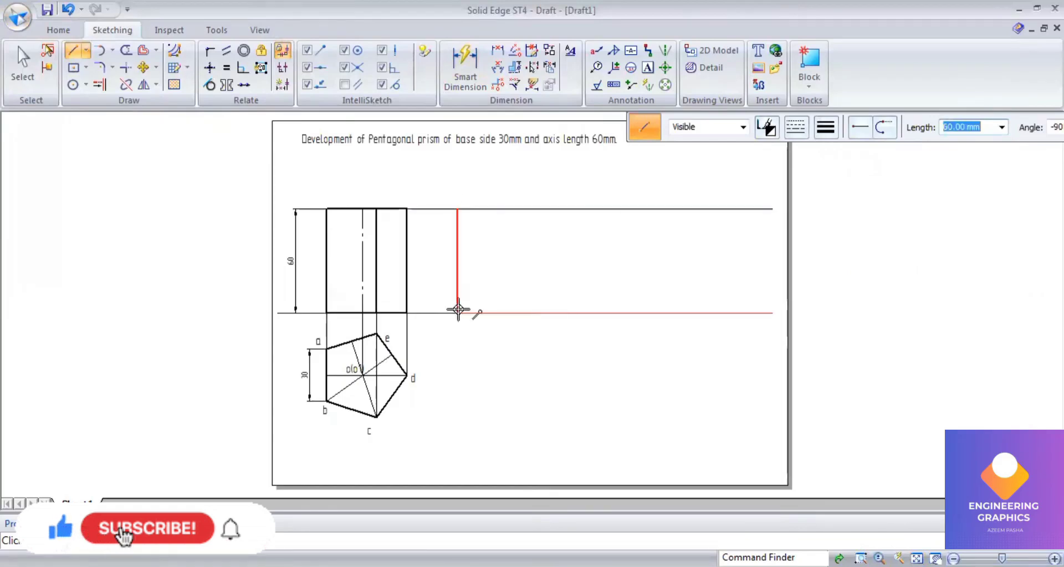
{"action": "left_click", "coordinate": [458, 312]}
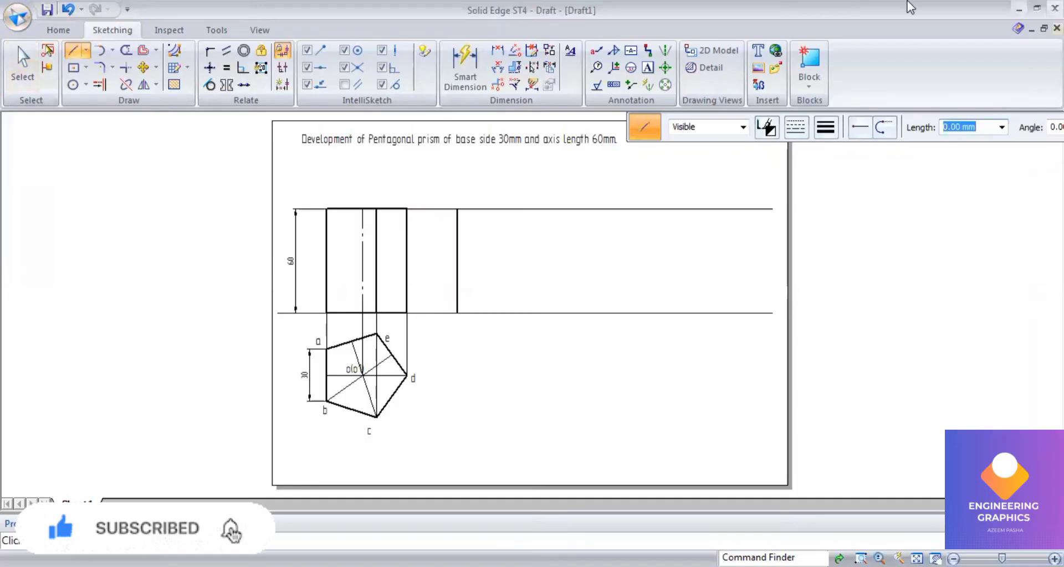
{"action": "scroll", "coordinate": [356, 428], "scroll_direction": "up", "scroll_amount": 1}
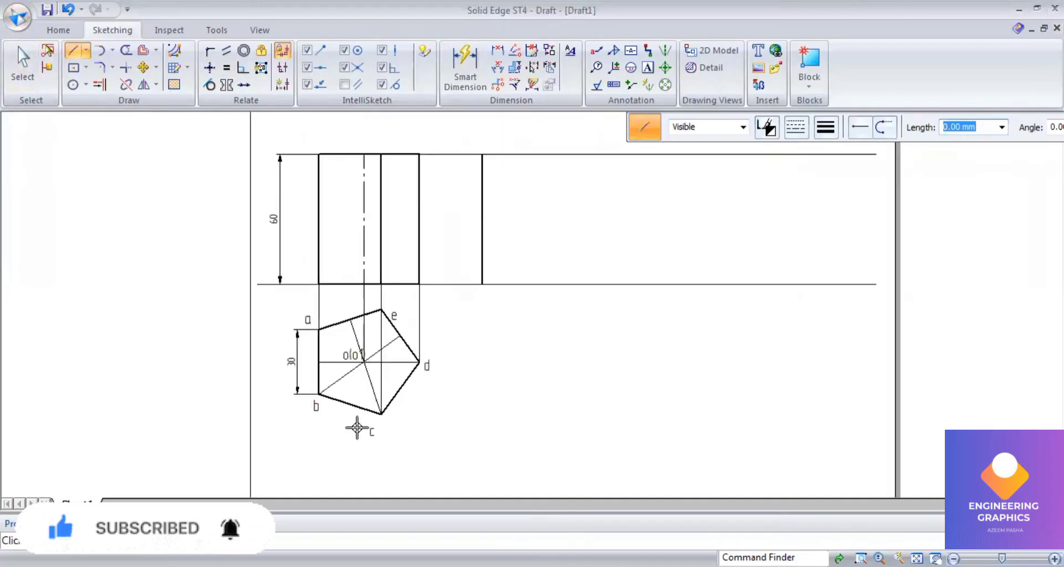
{"action": "scroll", "coordinate": [357, 427], "scroll_direction": "down", "scroll_amount": 1}
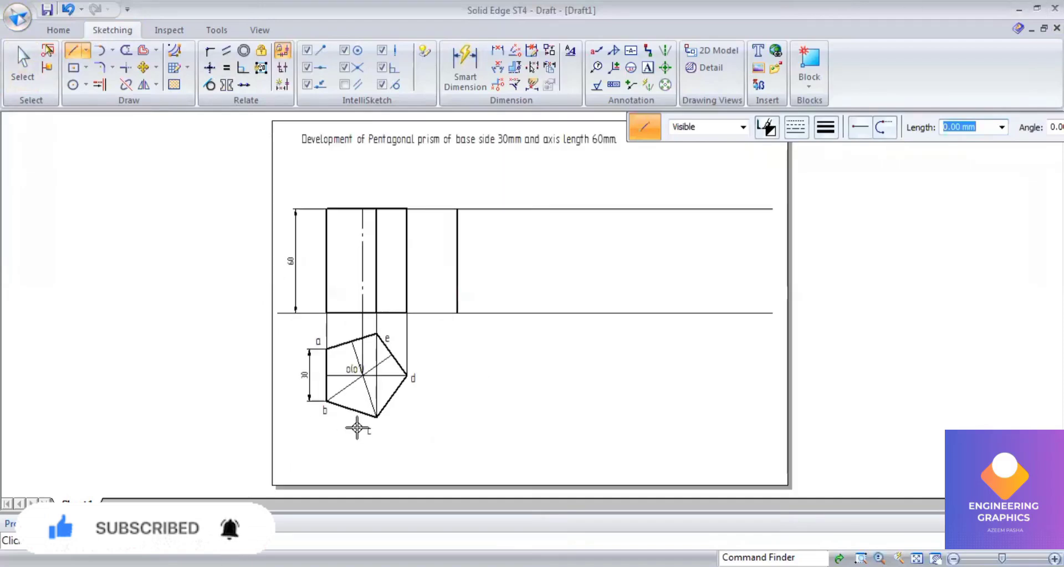
- Offset the first development edge five times at 30 mm to the right
{"action": "left_click", "coordinate": [143, 53]}
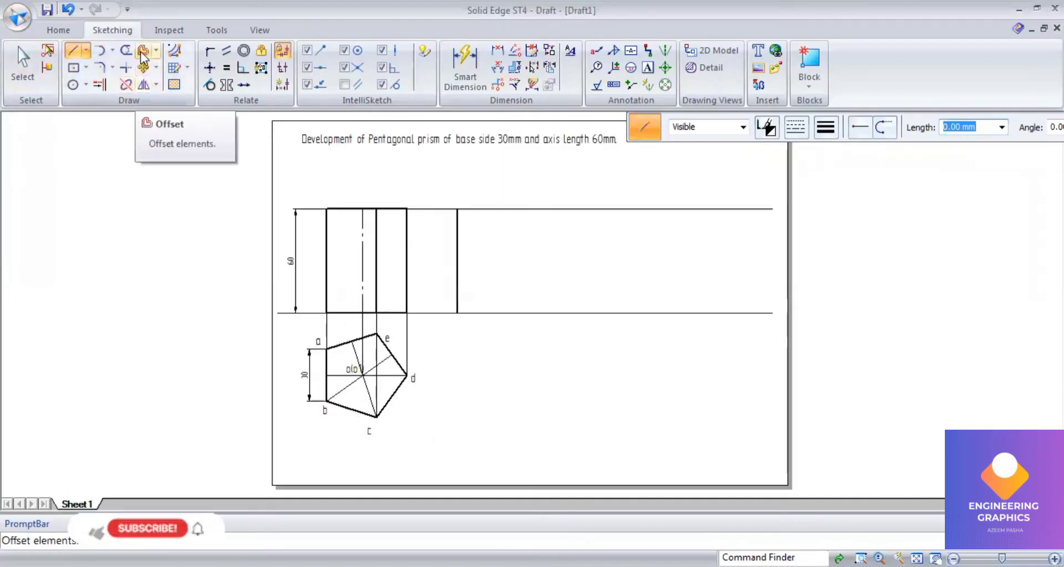
{"action": "left_click", "coordinate": [457, 266]}
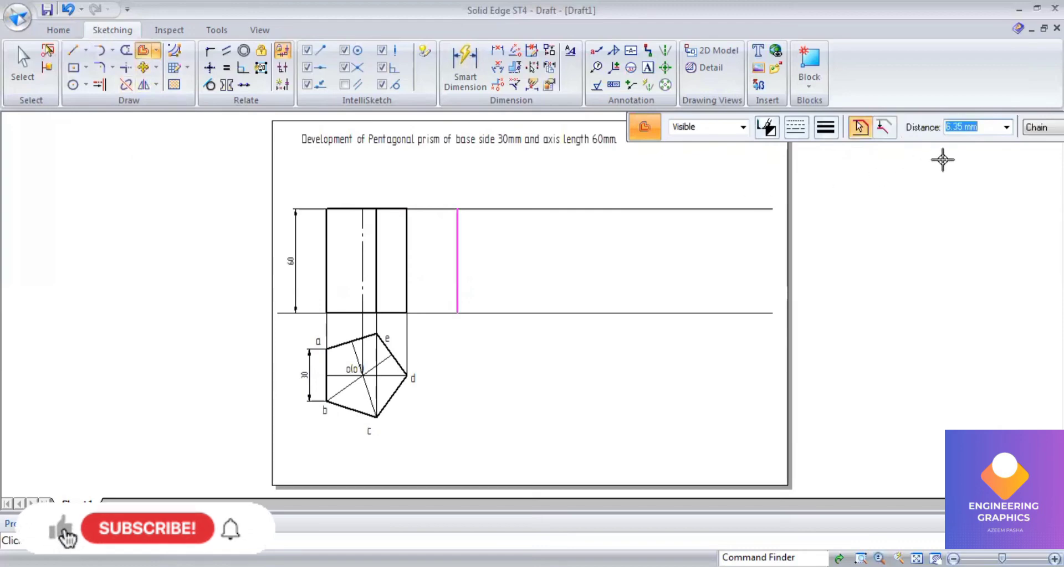
{"action": "type", "text": "30"}
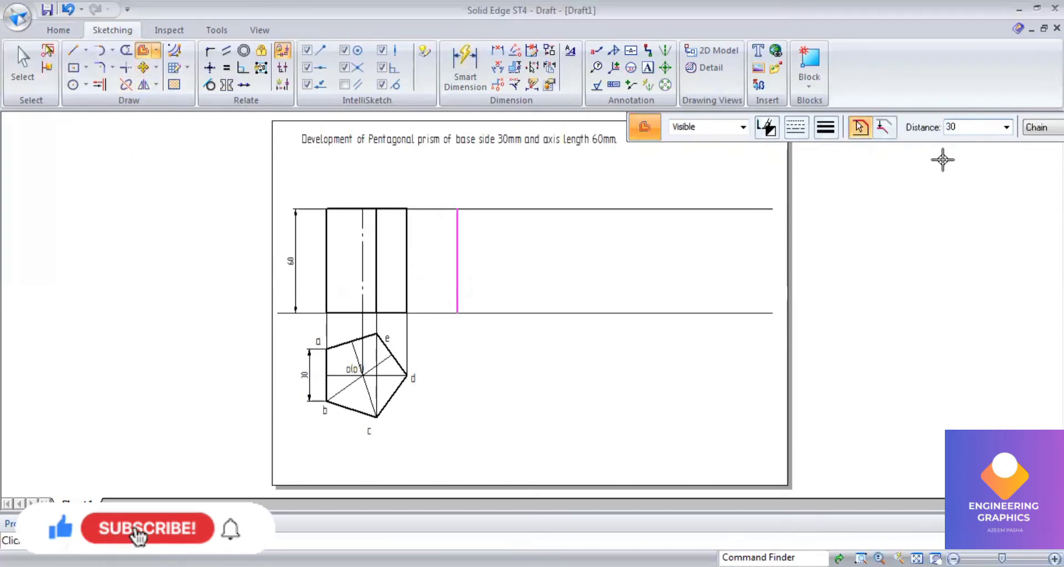
{"action": "key", "text": "Return"}
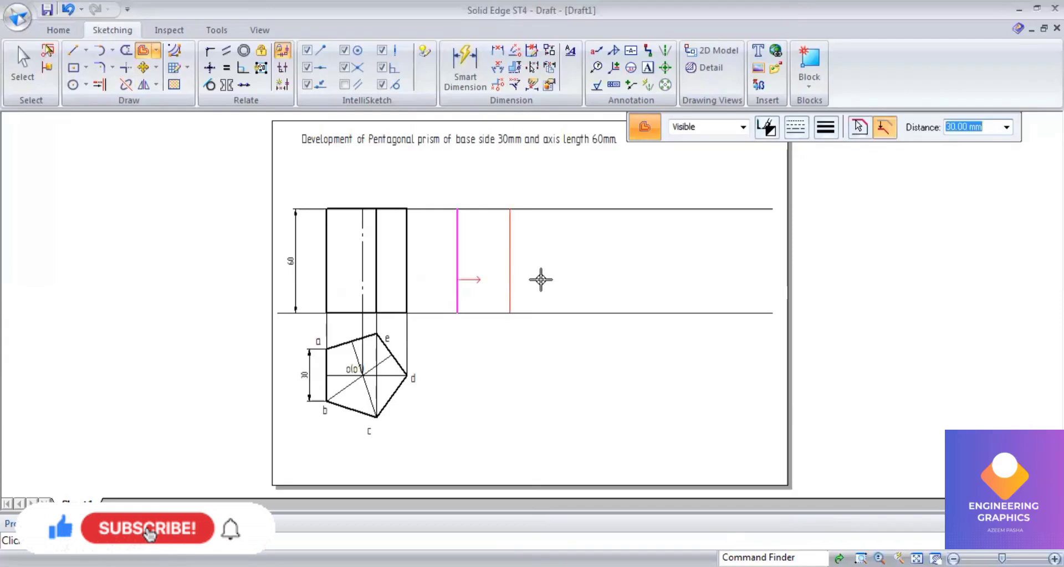
{"action": "left_click", "coordinate": [597, 255]}
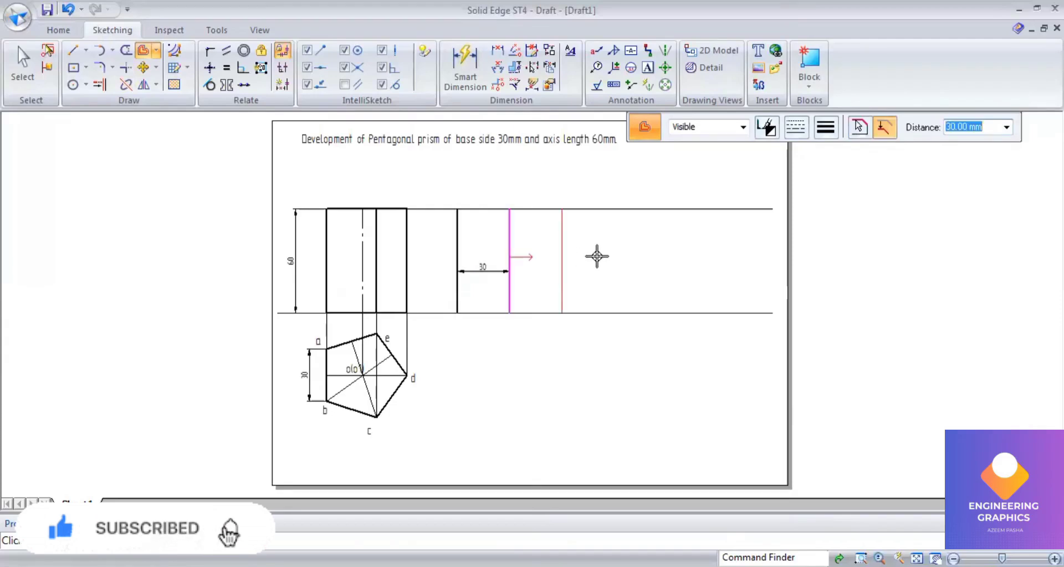
{"action": "left_click", "coordinate": [597, 256]}
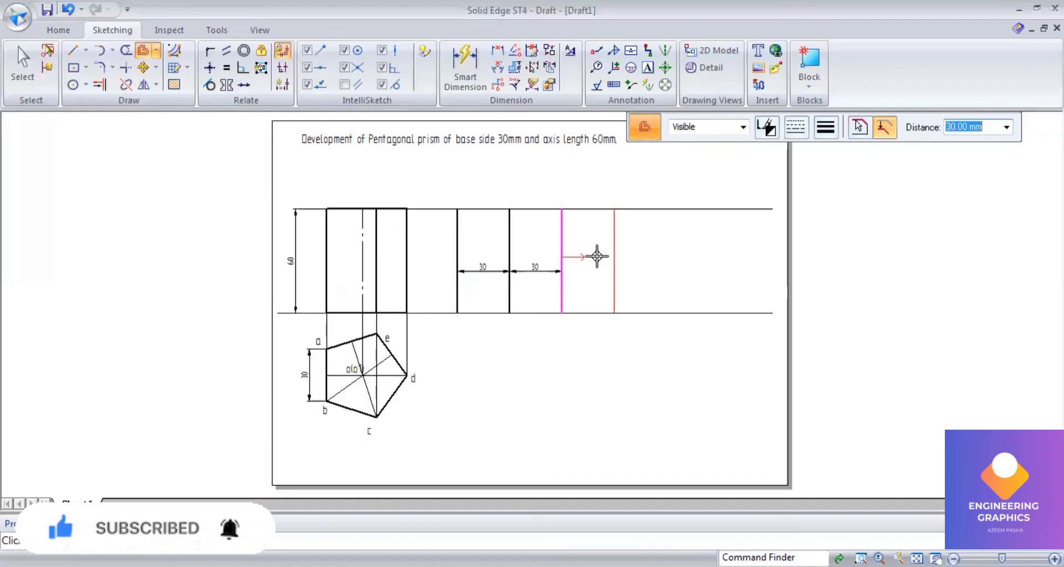
{"action": "left_click", "coordinate": [601, 255]}
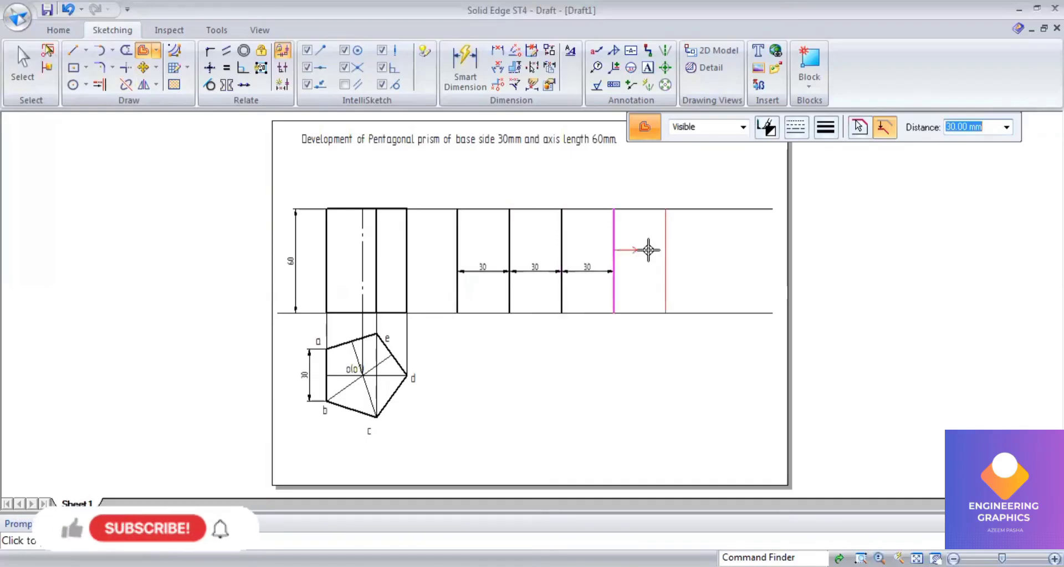
{"action": "left_click", "coordinate": [696, 252]}
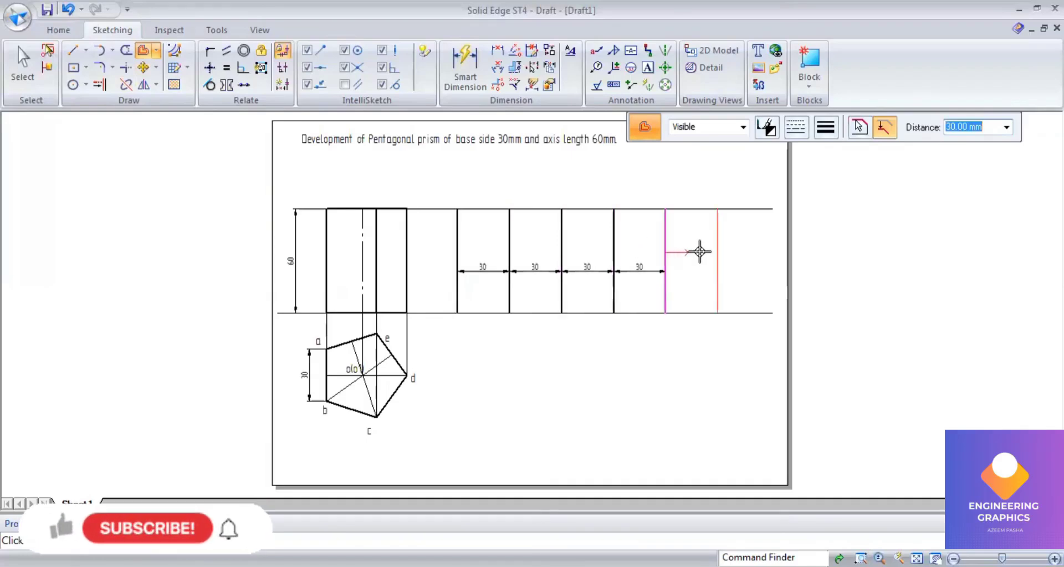
{"action": "left_click", "coordinate": [675, 402]}
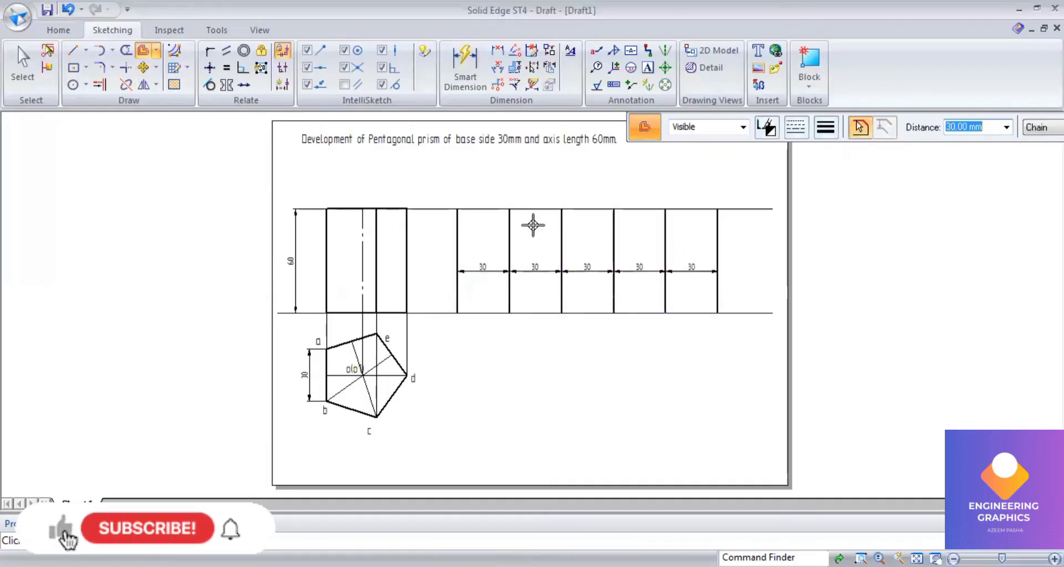
- Place labels A, B, C, D, E and A under the development's fold lines
{"action": "left_click", "coordinate": [647, 67]}
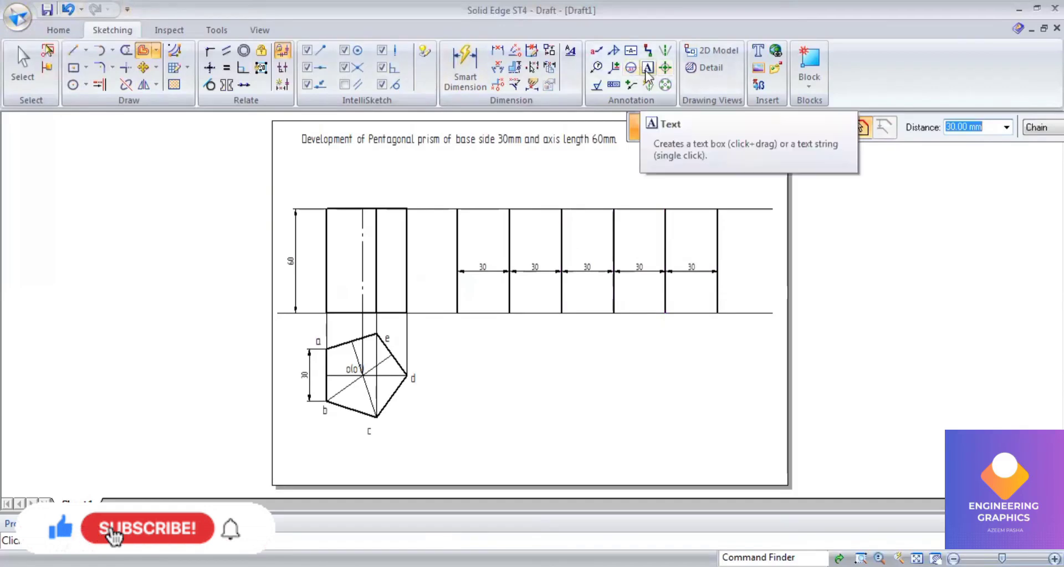
{"action": "left_click", "coordinate": [455, 317]}
{"action": "type", "text": "A"}
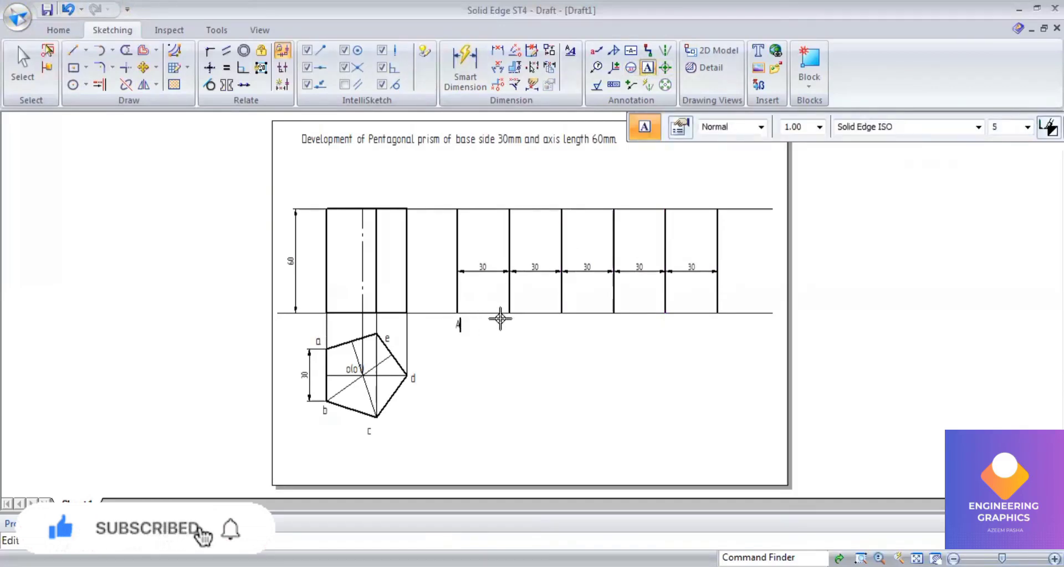
{"action": "left_click", "coordinate": [505, 321]}
{"action": "type", "text": "B"}
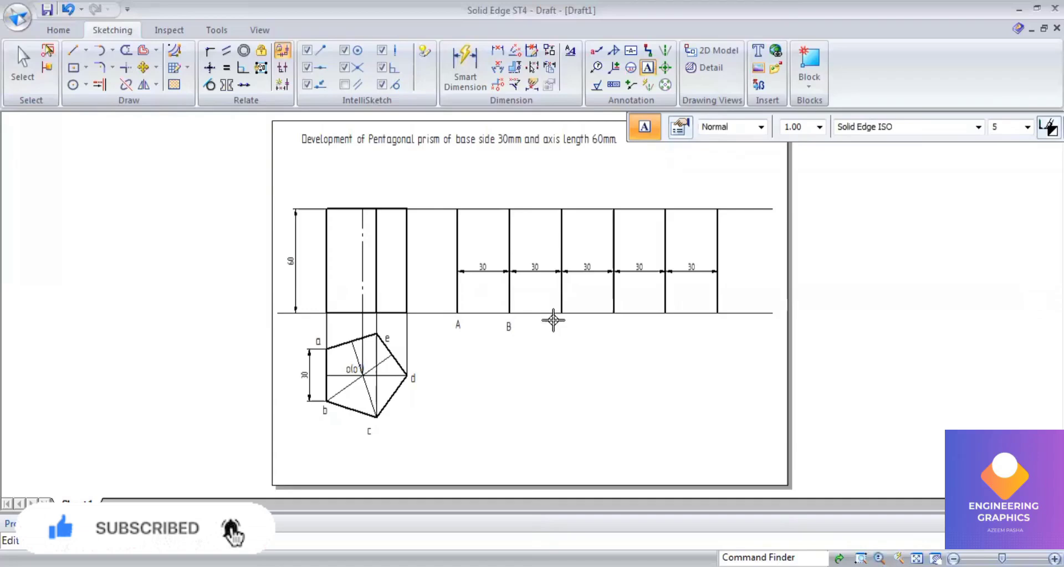
{"action": "left_click", "coordinate": [553, 320]}
{"action": "type", "text": "C"}
{"action": "type", "text": "D"}
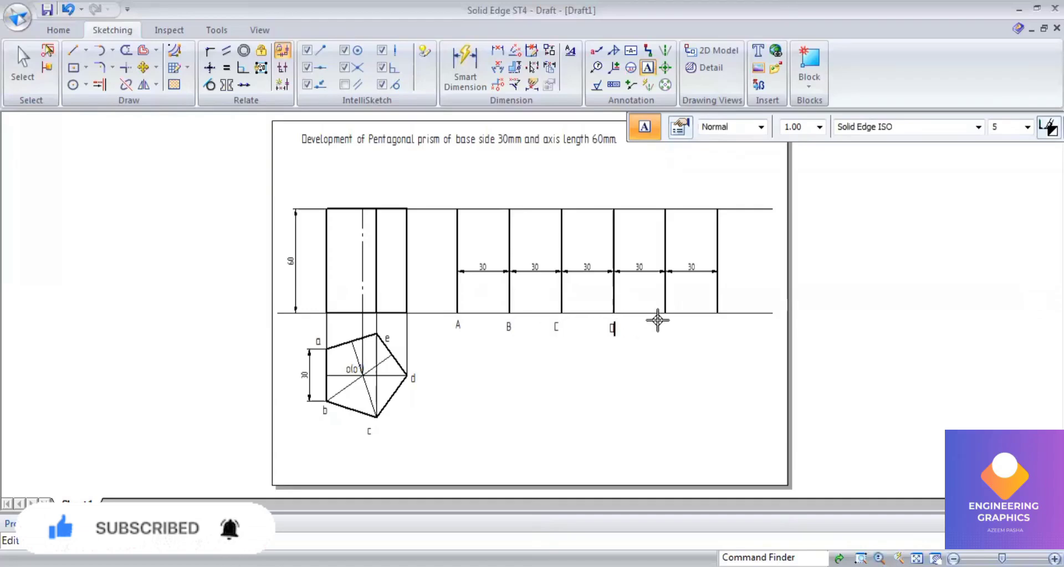
{"action": "left_click", "coordinate": [661, 319]}
{"action": "type", "text": "E"}
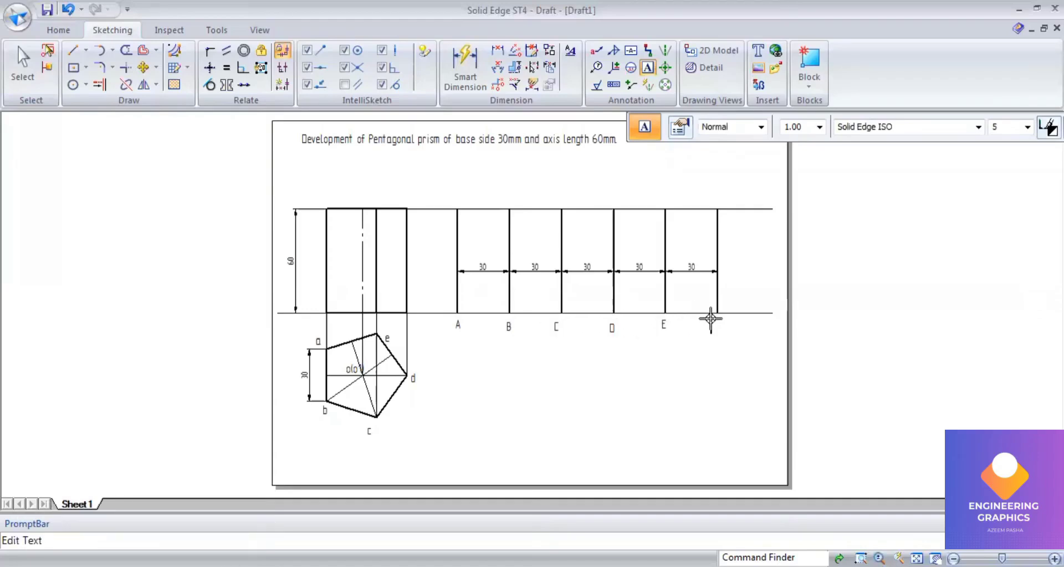
{"action": "left_click", "coordinate": [710, 321]}
{"action": "type", "text": "A"}
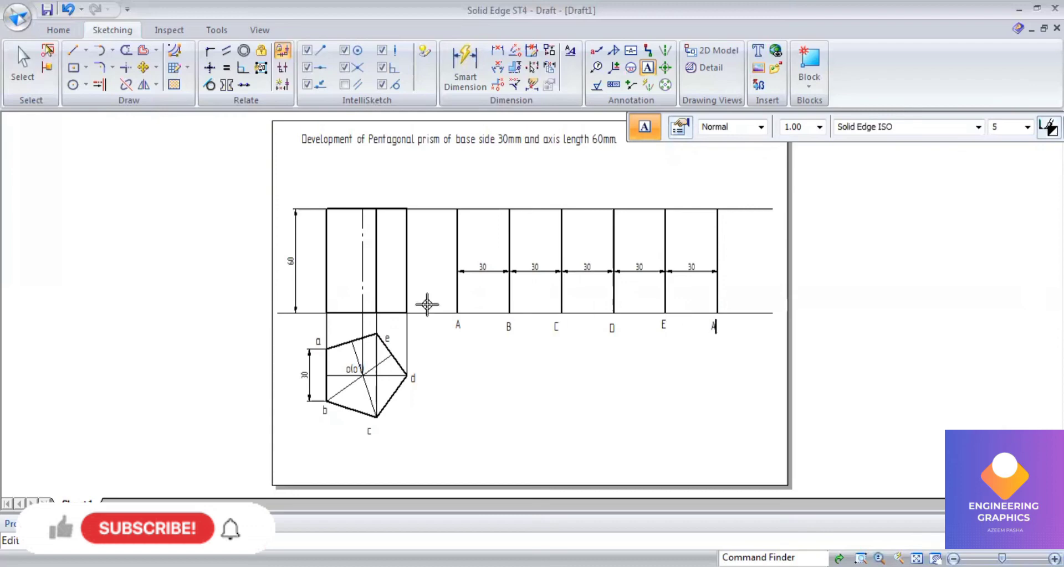
- Trace a development outline edge with a 0.50 mm thick line
{"action": "left_click", "coordinate": [73, 51]}
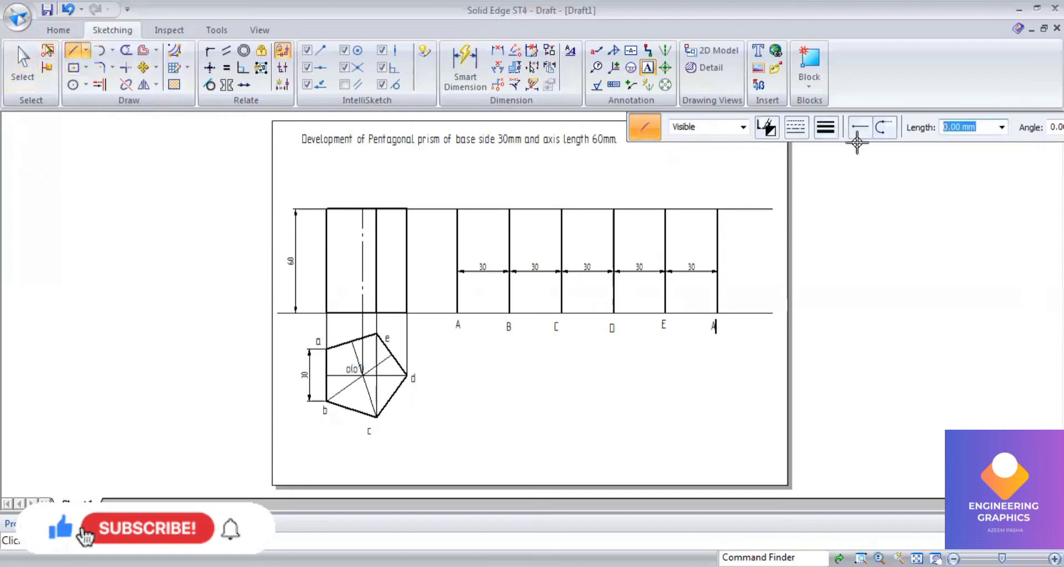
{"action": "left_click", "coordinate": [825, 127]}
{"action": "left_click", "coordinate": [835, 189]}
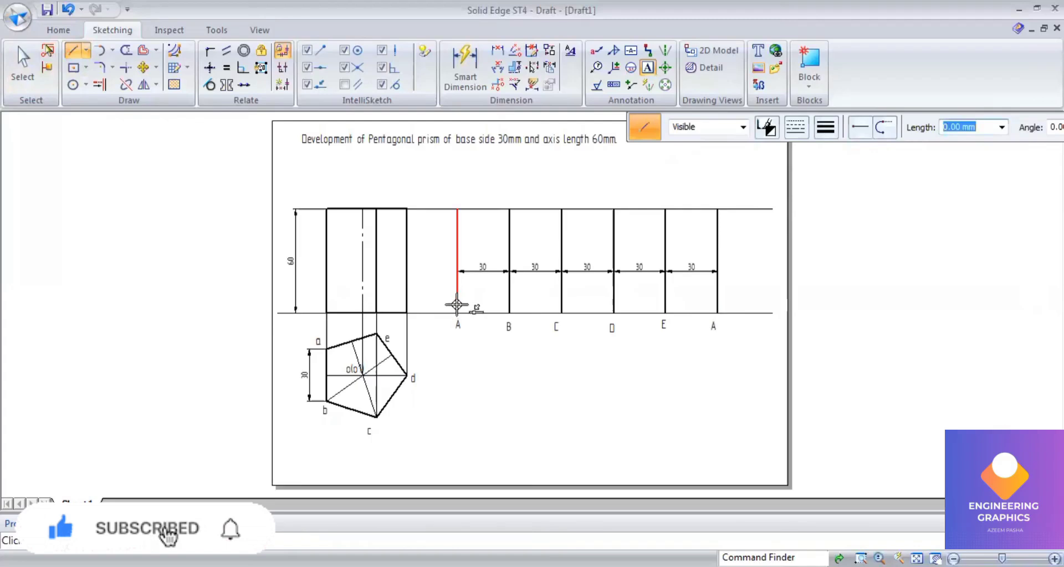
{"action": "left_click", "coordinate": [457, 312]}
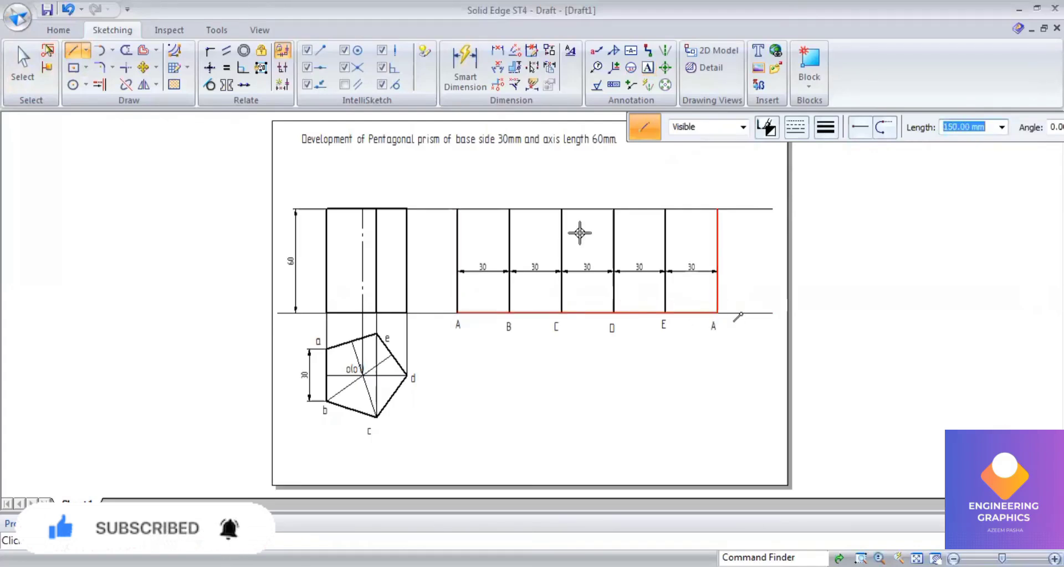
{"action": "left_click", "coordinate": [458, 210]}
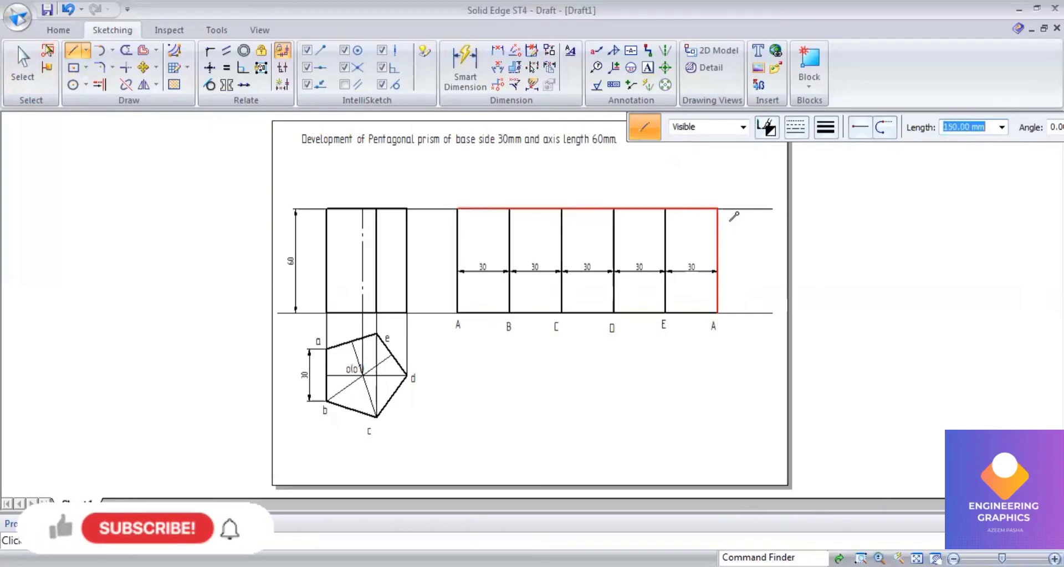
{"action": "left_click", "coordinate": [647, 67]}
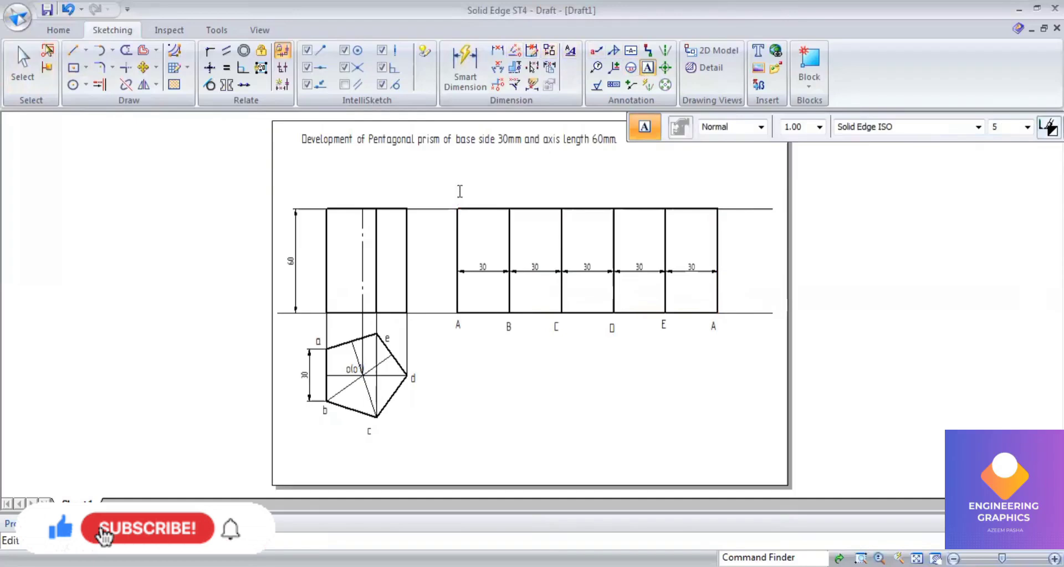
- Place labels A1, B1, C1, D1, E1 and A1 above the development's fold lines
{"action": "left_click", "coordinate": [459, 189]}
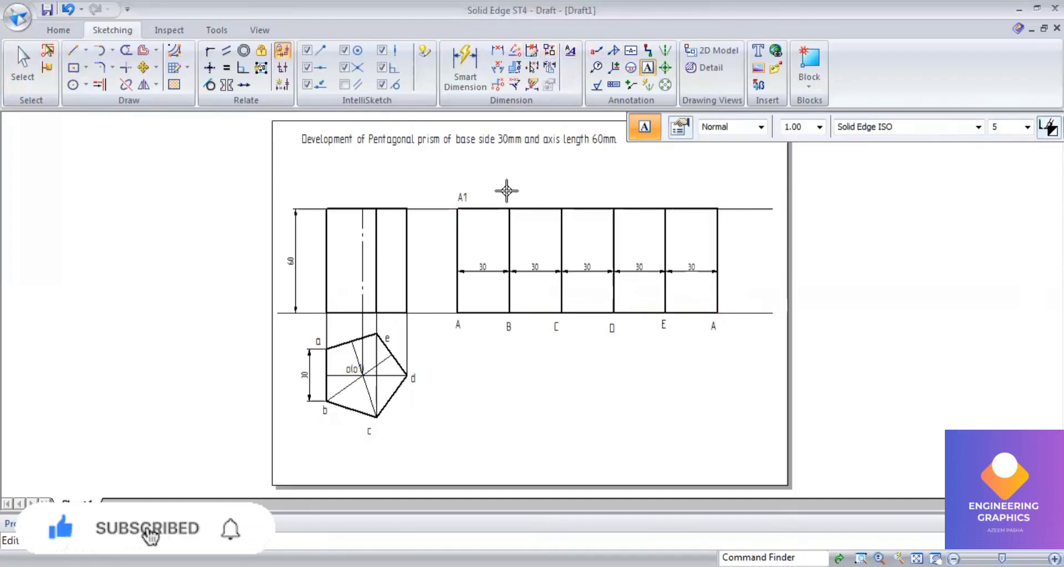
{"action": "left_click", "coordinate": [507, 191]}
{"action": "type", "text": "B1"}
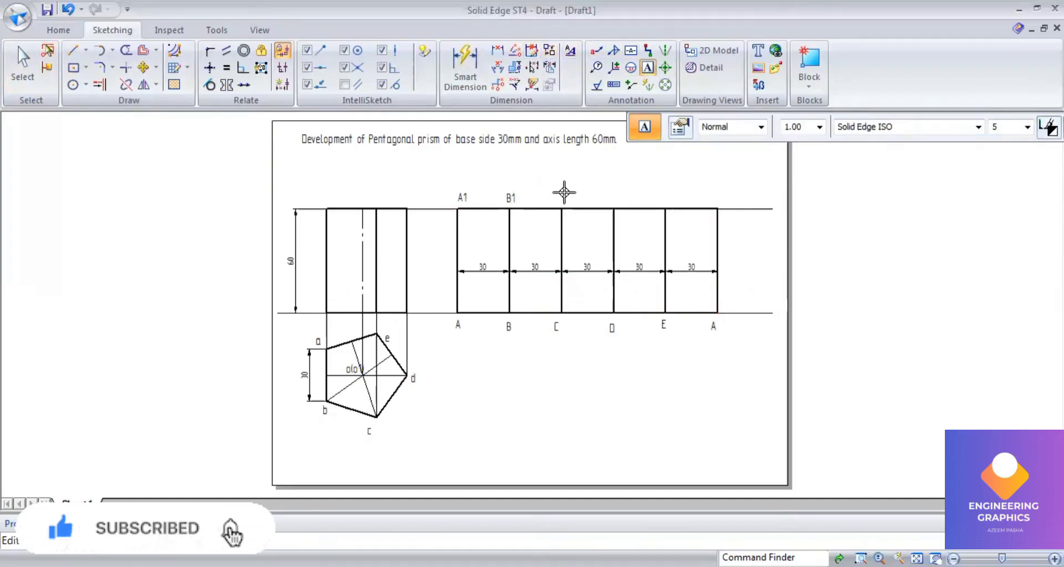
{"action": "type", "text": "C1"}
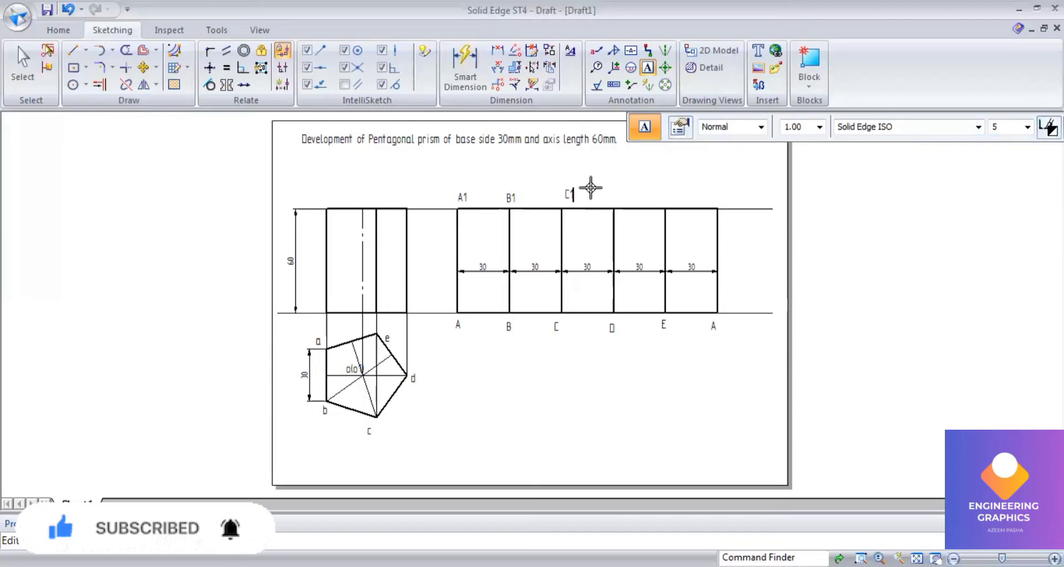
{"action": "type", "text": "D1"}
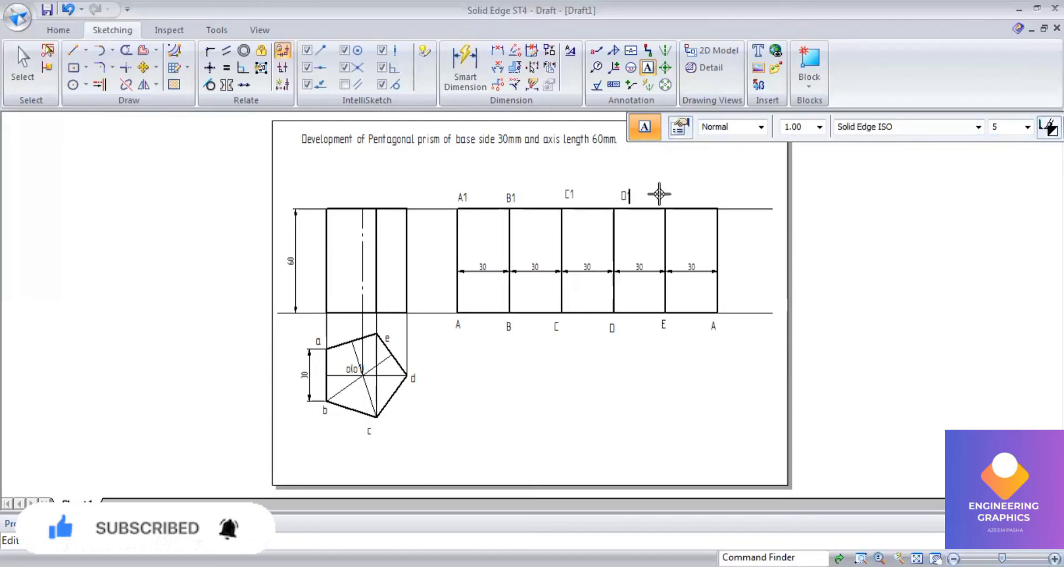
{"action": "left_click", "coordinate": [670, 191]}
{"action": "type", "text": "E1"}
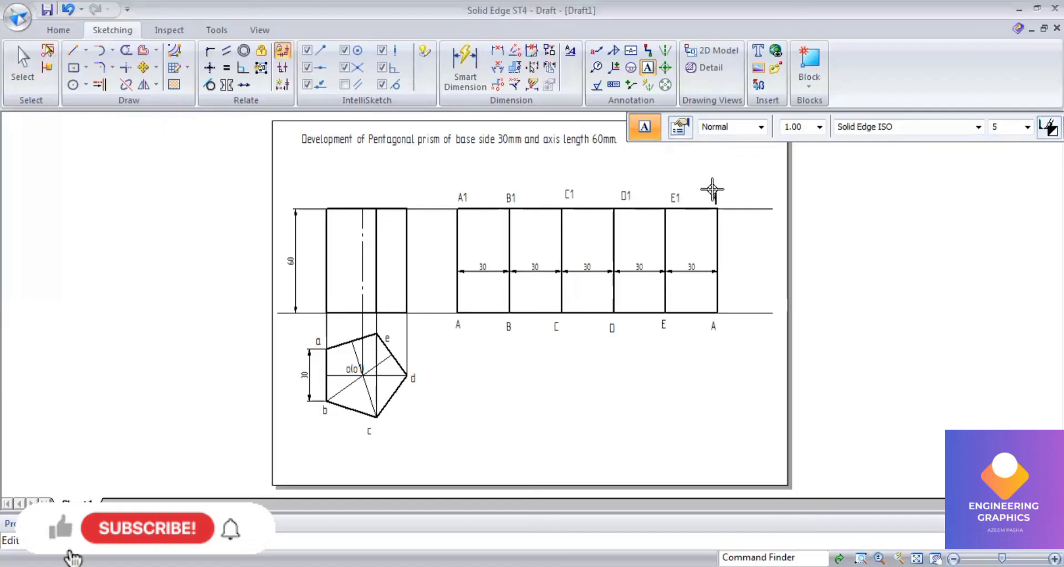
{"action": "type", "text": "A1"}
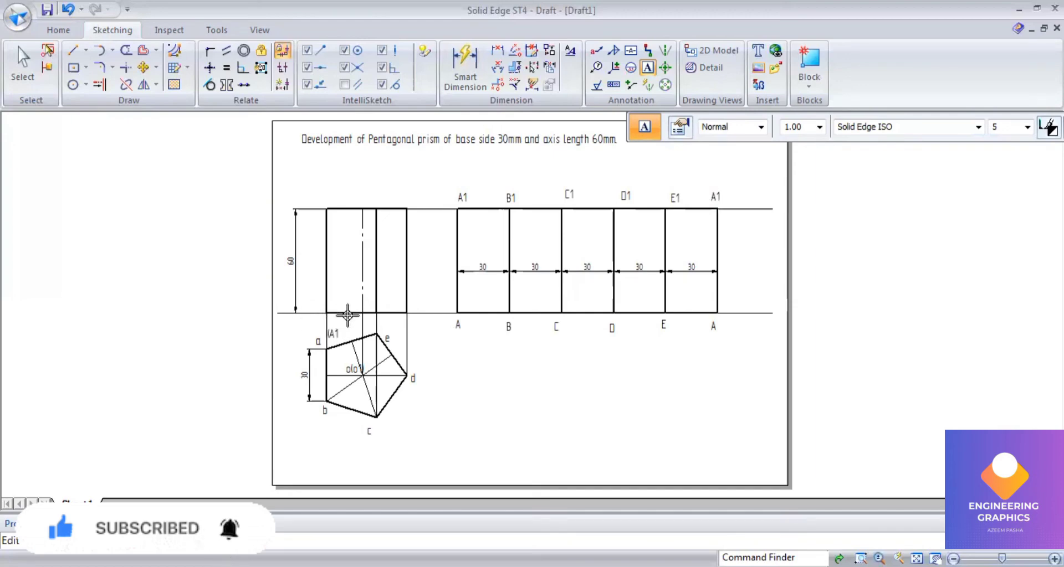
- Replace the copied text with the top-view corner labels (c1) and (b1) beside their vertices
{"action": "key", "text": "BackSpace"}
{"action": "key", "text": "BackSpace"}
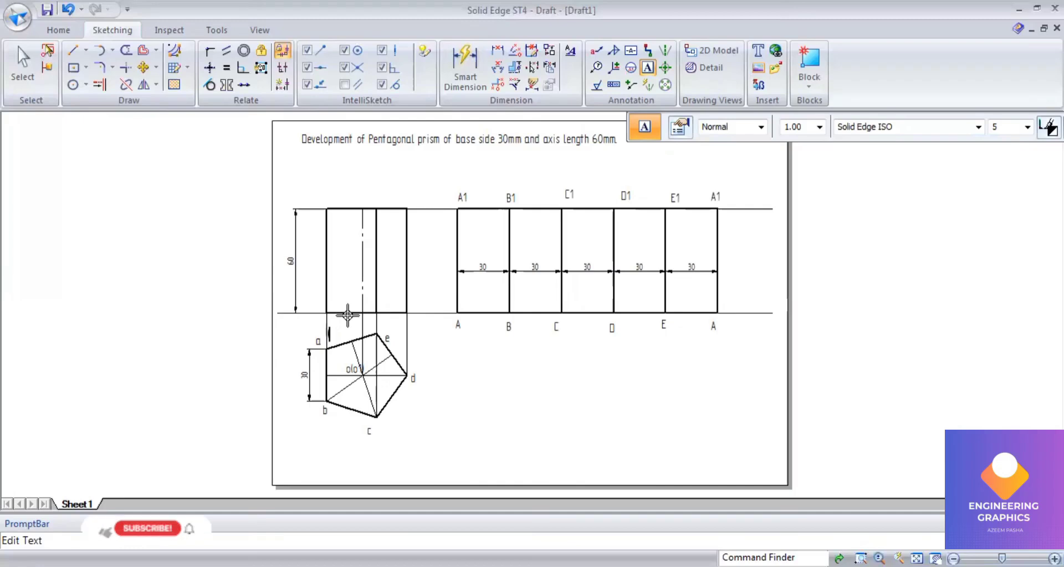
{"action": "type", "text": "a1"}
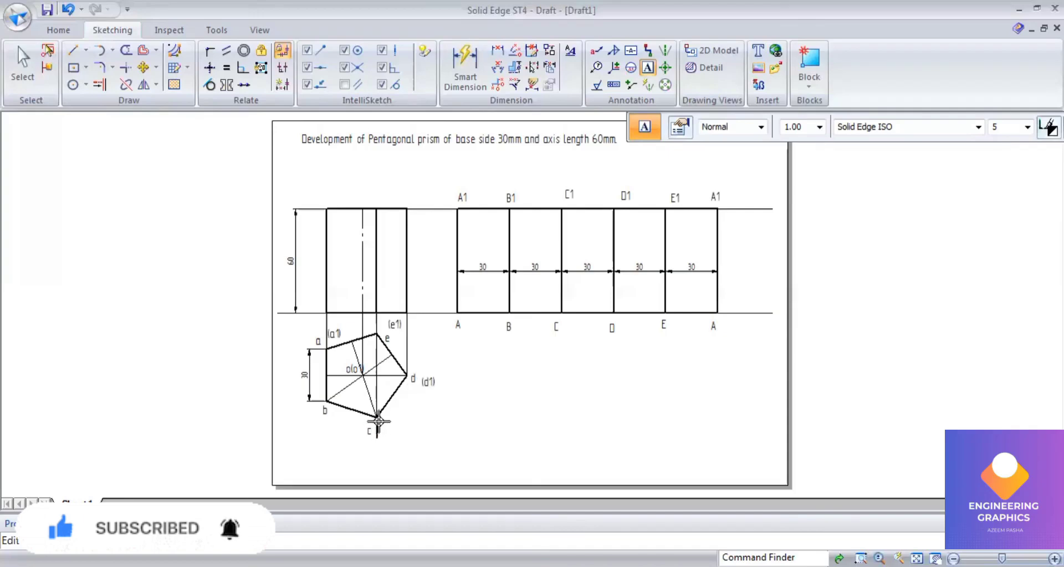
{"action": "type", "text": "(c1"}
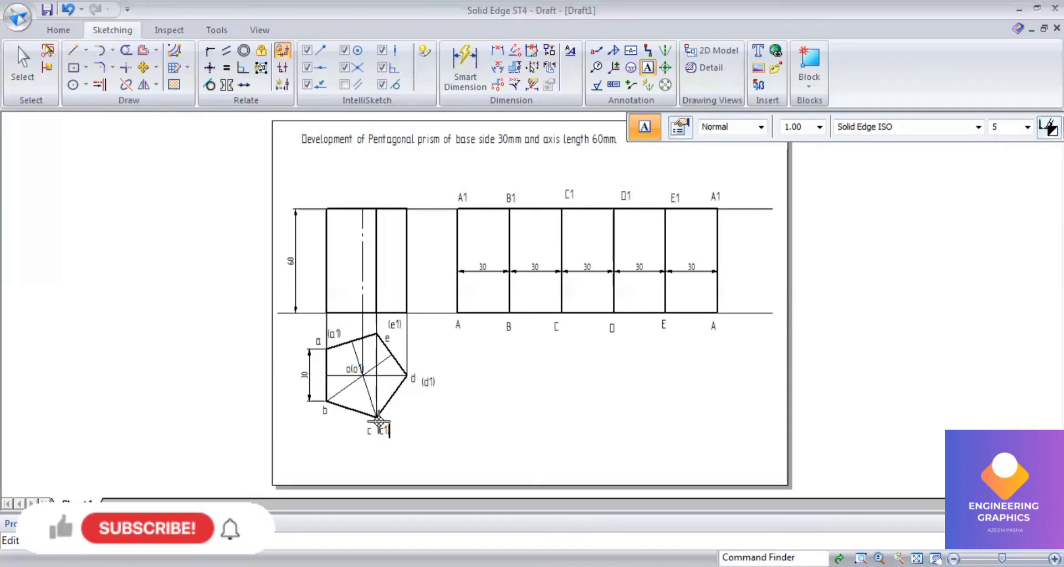
{"action": "type", "text": ")"}
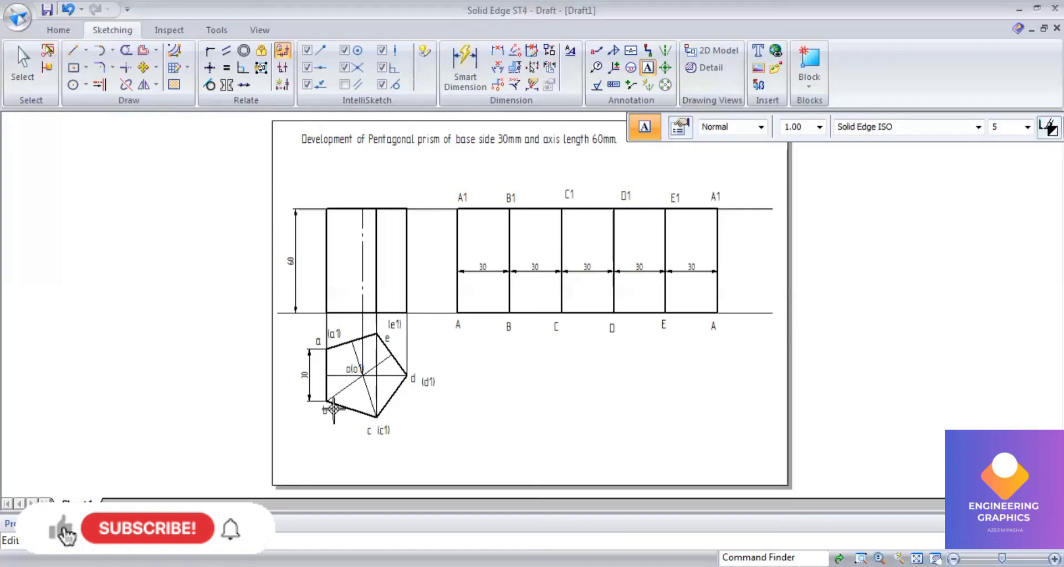
{"action": "left_click", "coordinate": [333, 410]}
{"action": "type", "text": "(b1"}
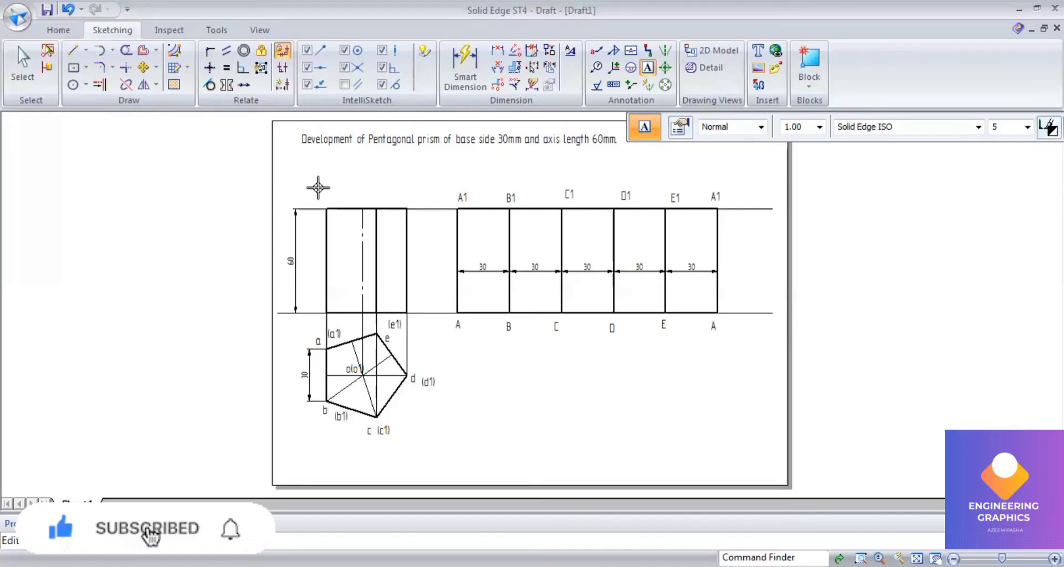
{"action": "type", "text": ")"}
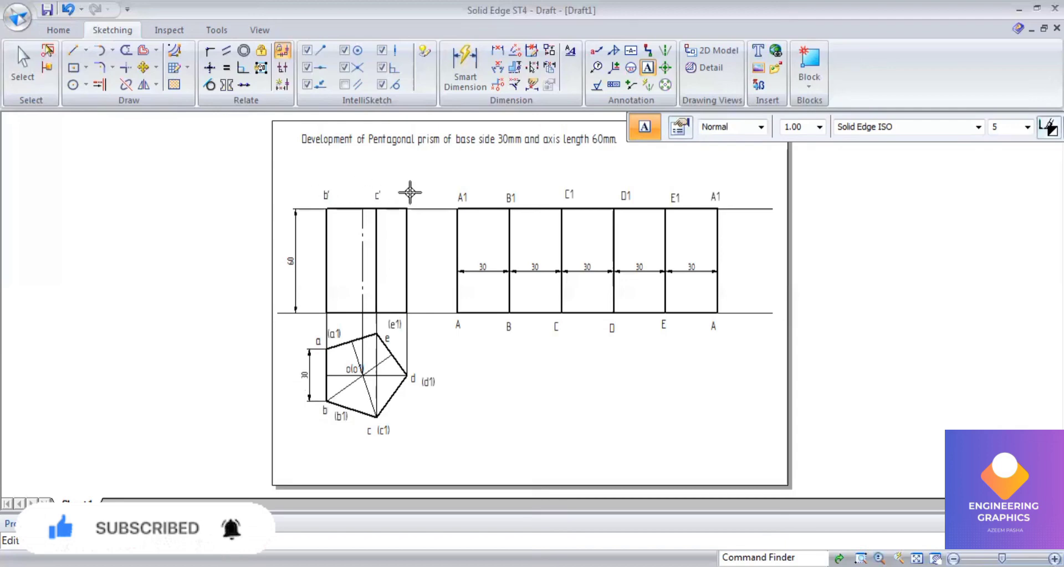
- Add the front-view labels d' and (e') at the top, and d1' and (e1') near the base
{"action": "left_click", "coordinate": [412, 195]}
{"action": "type", "text": "d"}
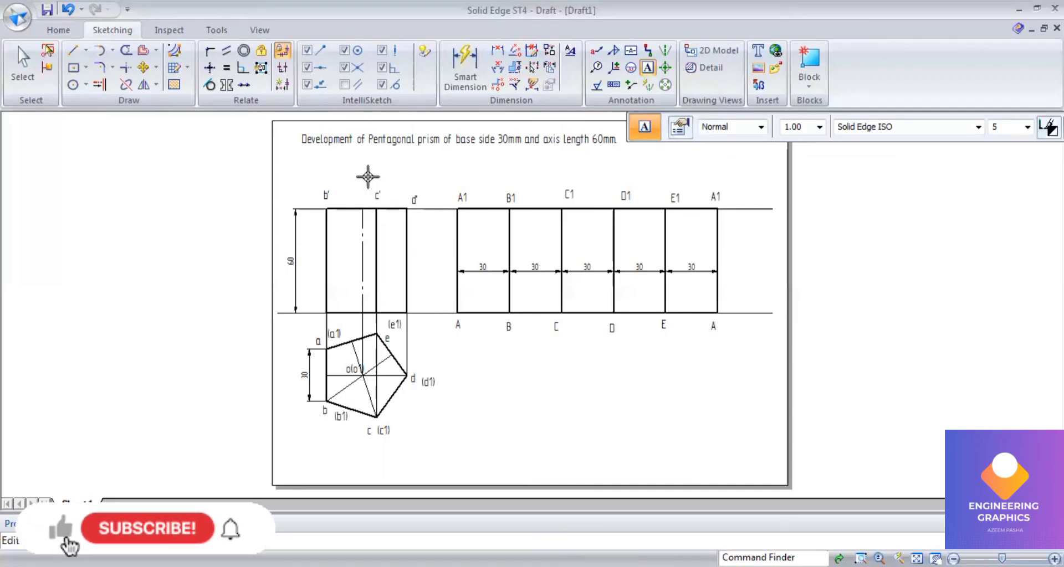
{"action": "type", "text": "e"}
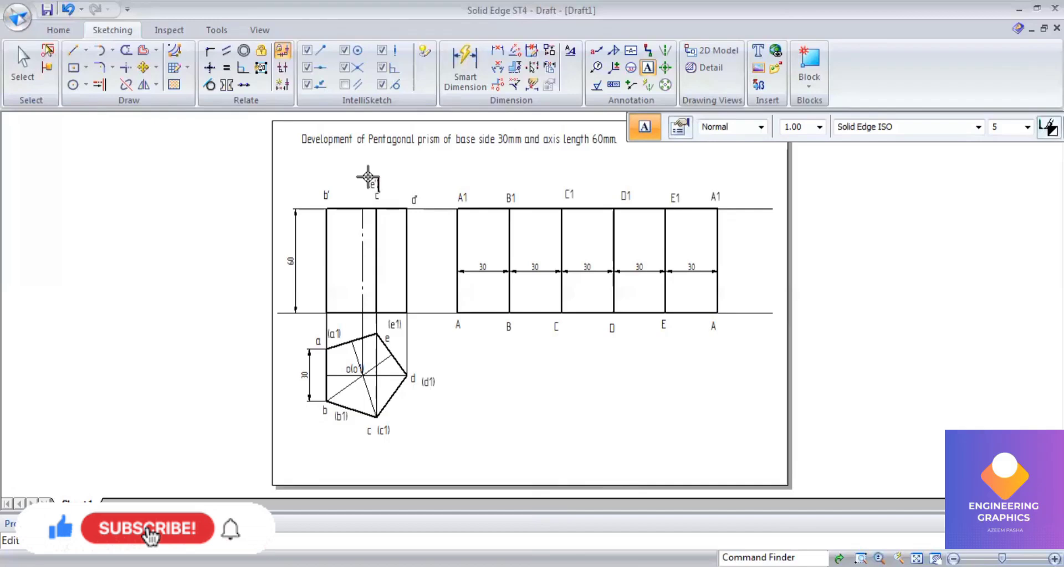
{"action": "type", "text": "')"}
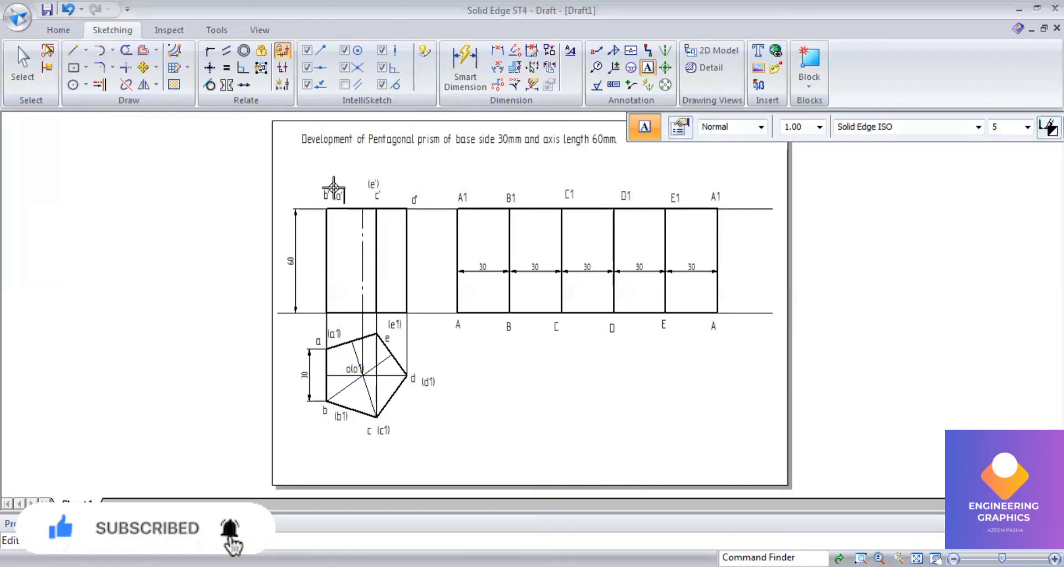
{"action": "type", "text": ")"}
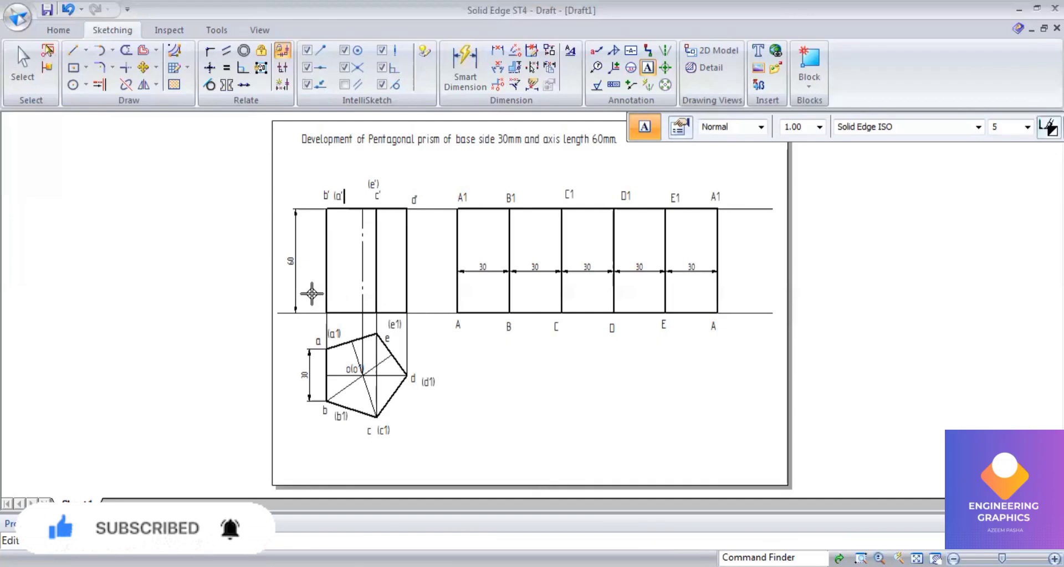
{"action": "type", "text": "'"}
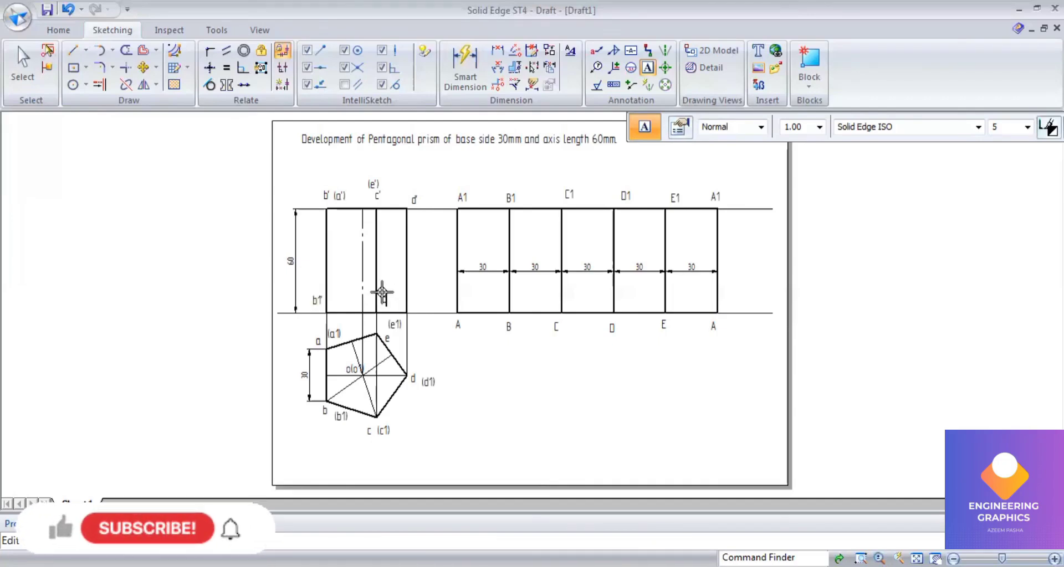
{"action": "type", "text": "'"}
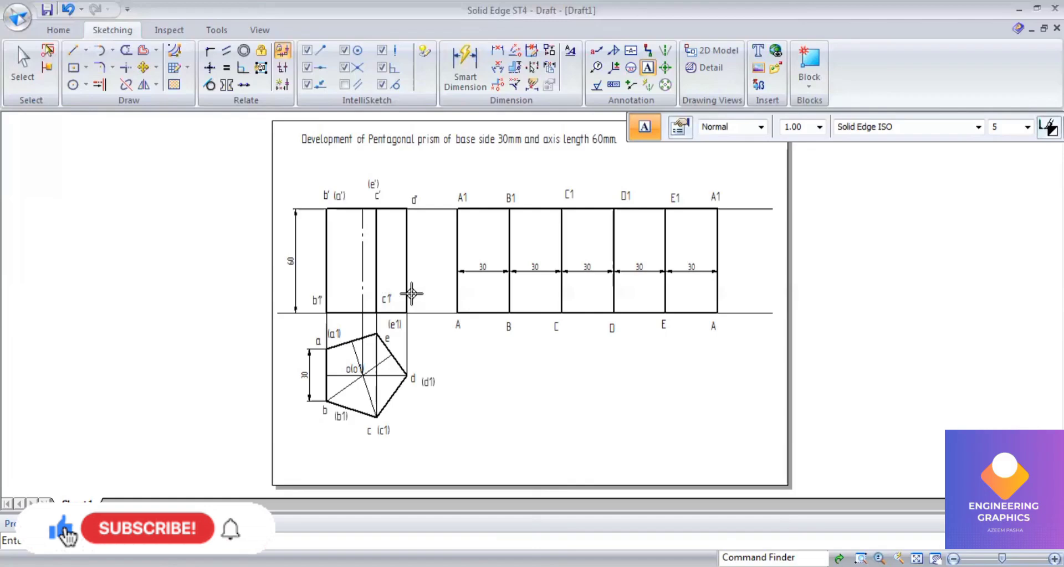
{"action": "left_click", "coordinate": [412, 296]}
{"action": "type", "text": "d1"}
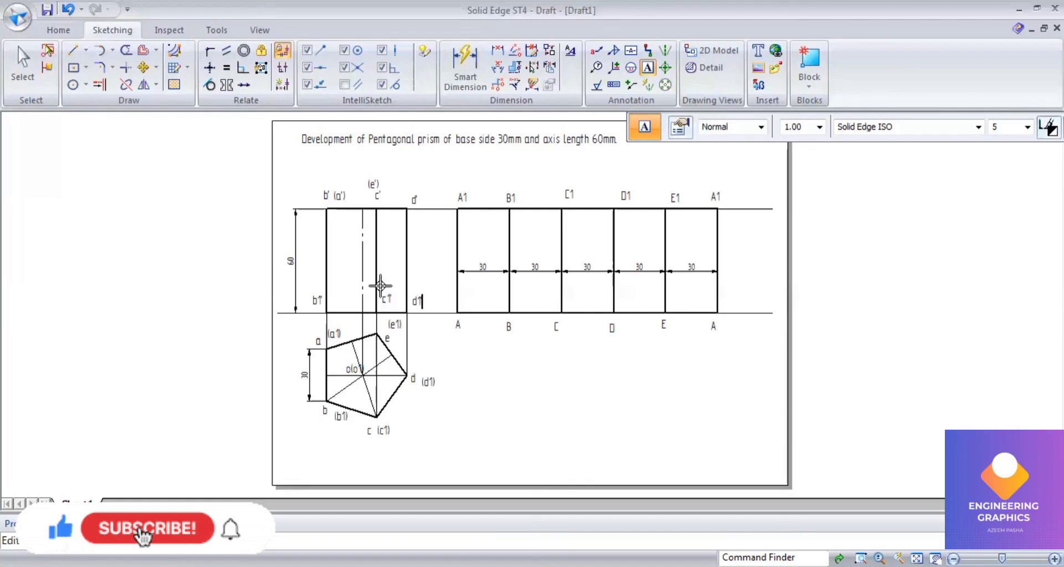
{"action": "type", "text": "'"}
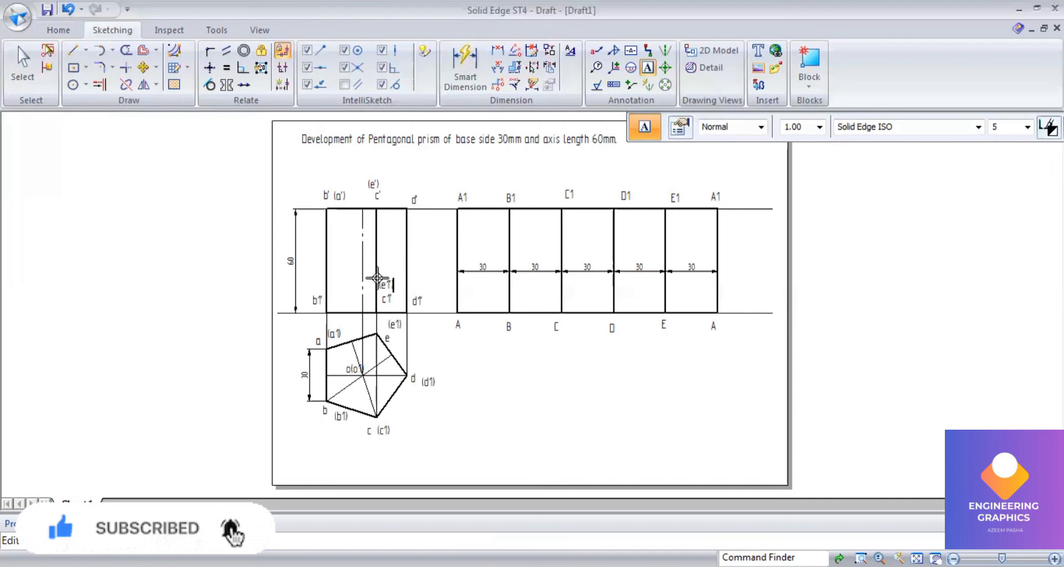
{"action": "left_click", "coordinate": [380, 275]}
{"action": "type", "text": "(e1'"}
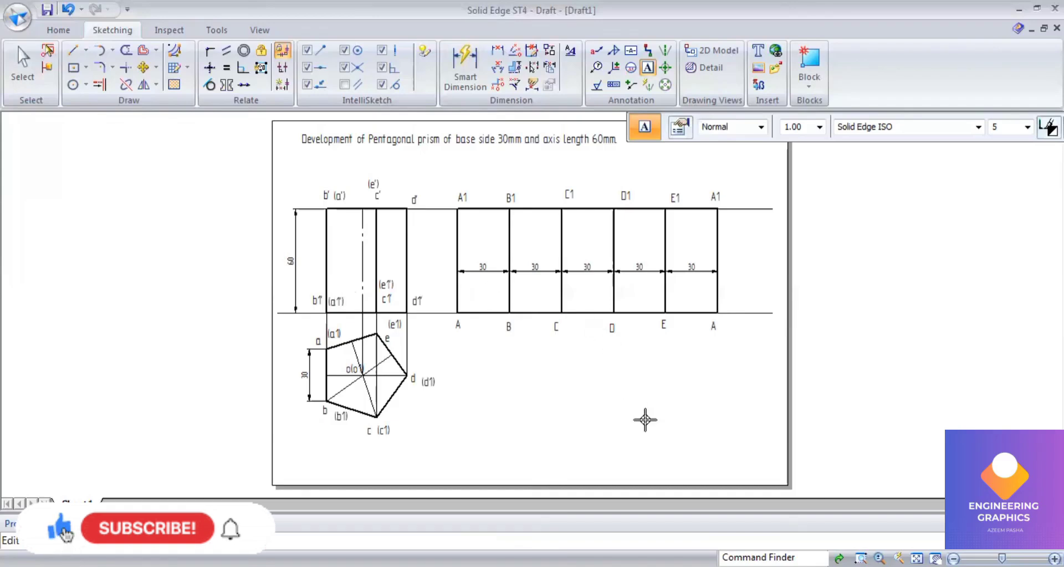
- Place a 150 Distance Between dimension under the development's A edges, then dock the dimension command bar
{"action": "left_click", "coordinate": [497, 50]}
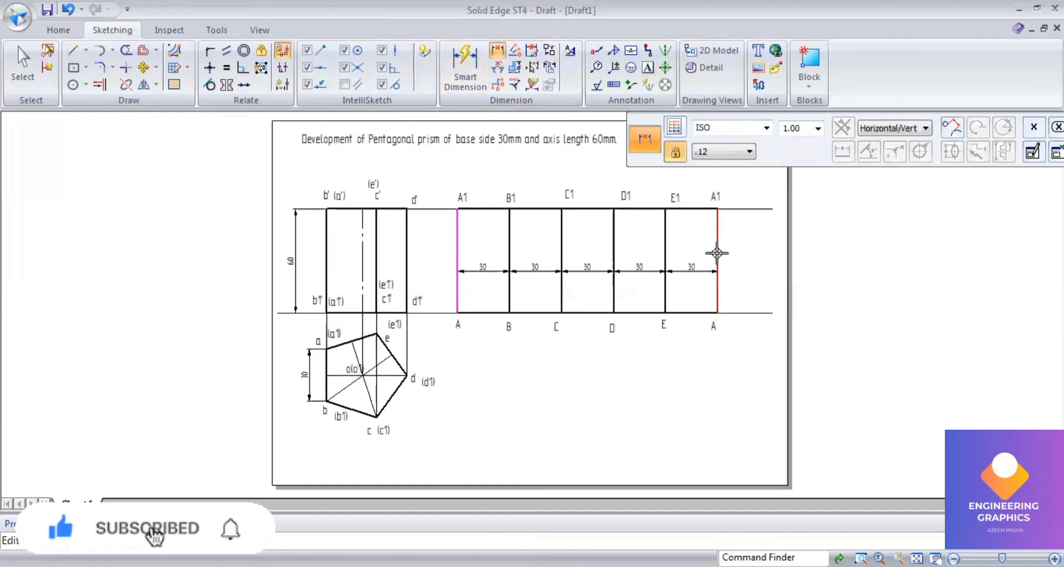
{"action": "left_click", "coordinate": [716, 254]}
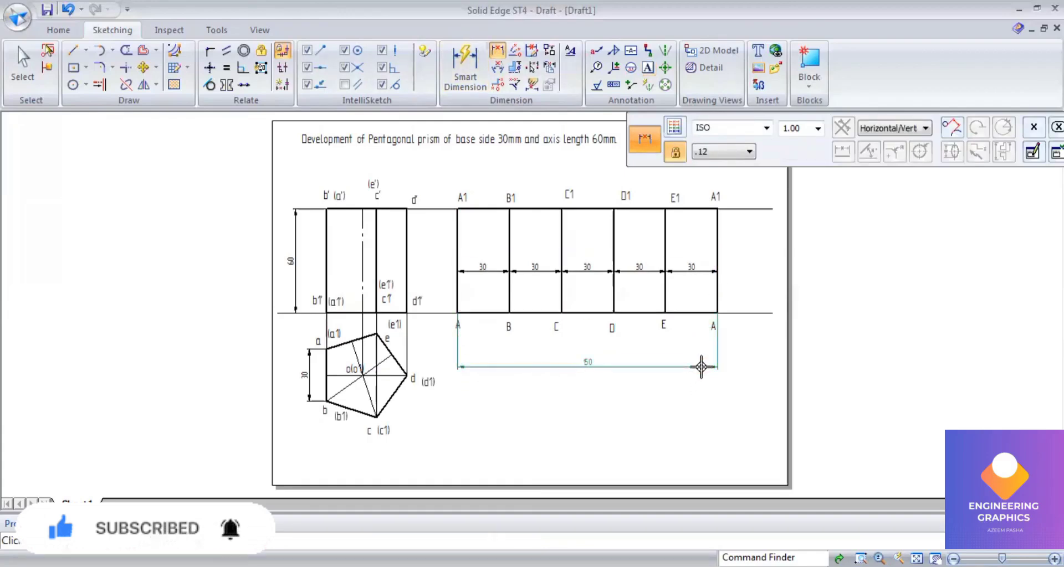
{"action": "scroll", "coordinate": [587, 395], "scroll_direction": "up", "scroll_amount": 2}
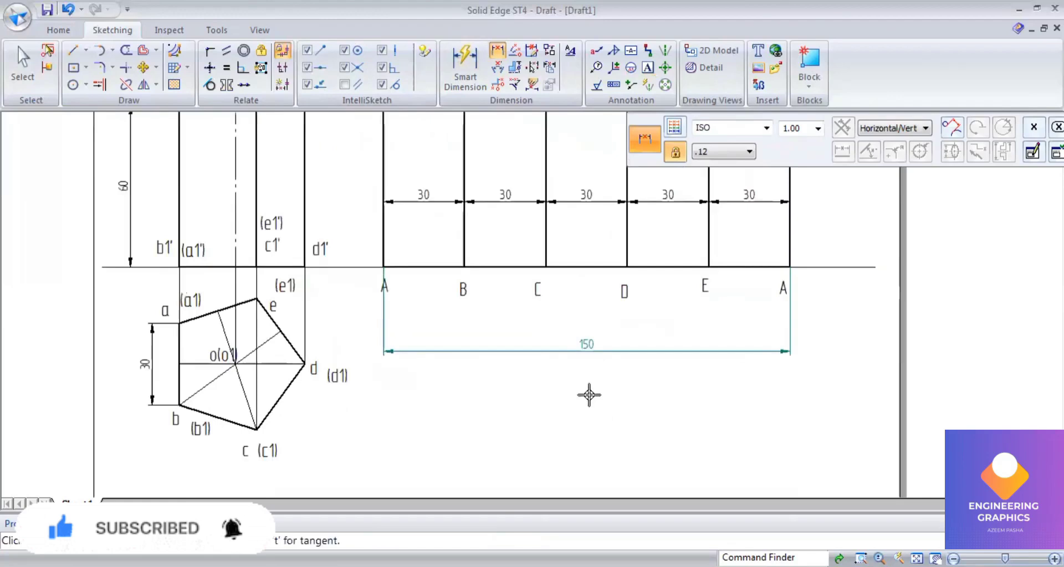
{"action": "scroll", "coordinate": [589, 395], "scroll_direction": "down", "scroll_amount": 2}
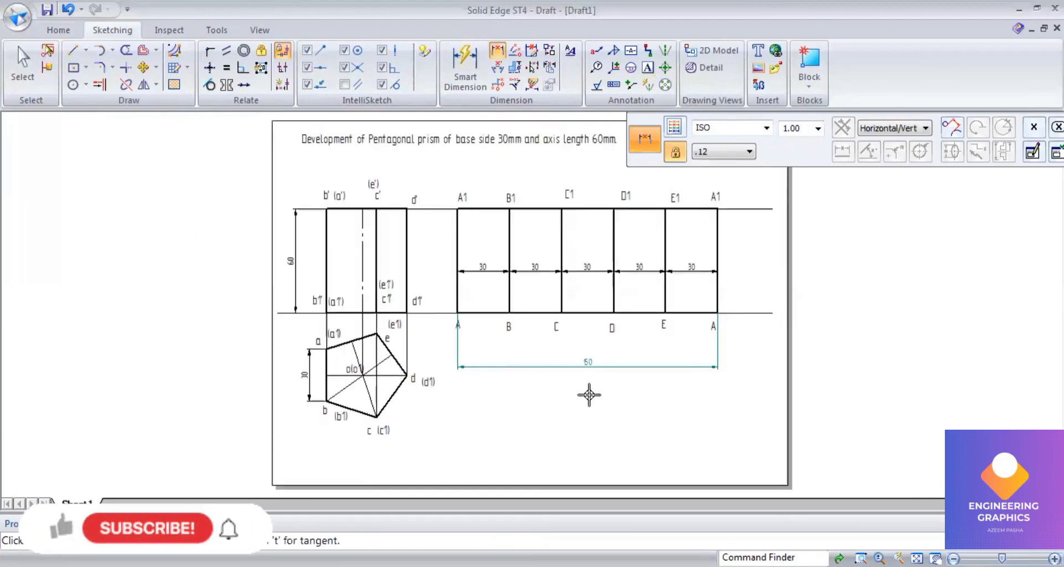
{"action": "left_click_drag", "start_coordinate": [760, 119], "coordinate": [878, 40]}
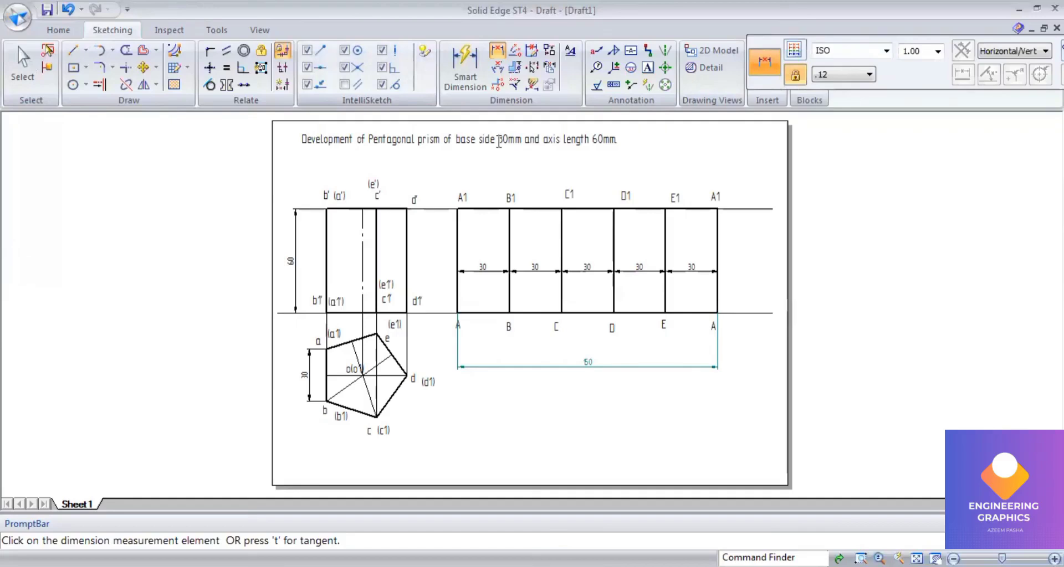
- Set the title text to font size 8 and shift it left to fit the sheet
{"action": "left_click", "coordinate": [499, 141]}
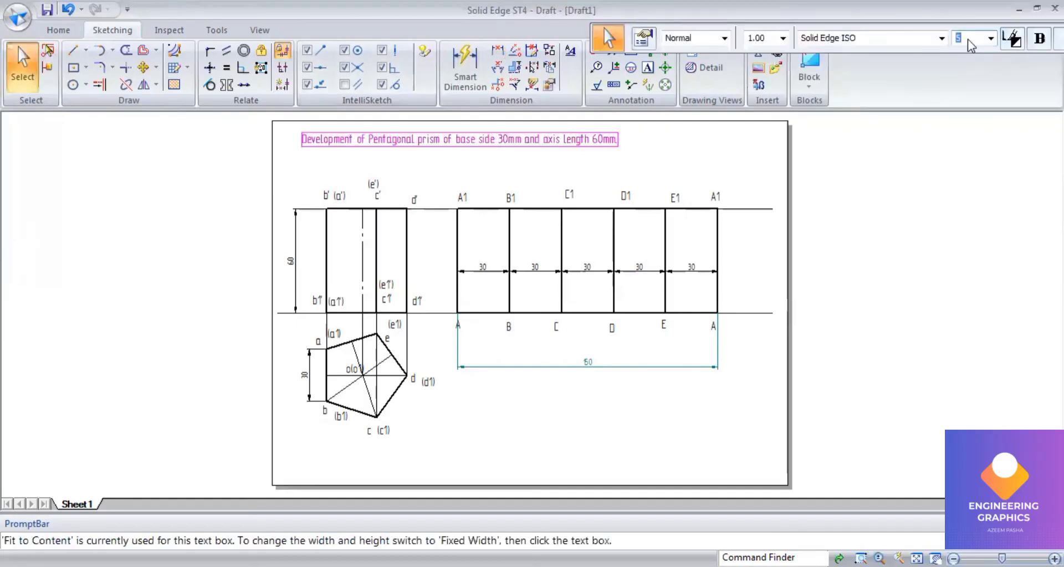
{"action": "key", "text": "Return"}
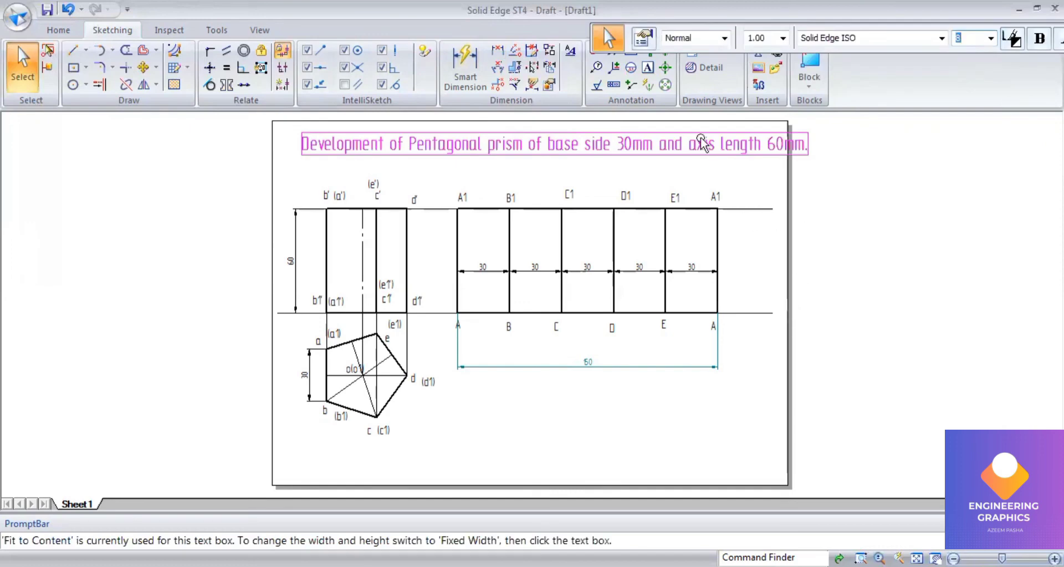
{"action": "left_click_drag", "start_coordinate": [705, 131], "coordinate": [684, 131]}
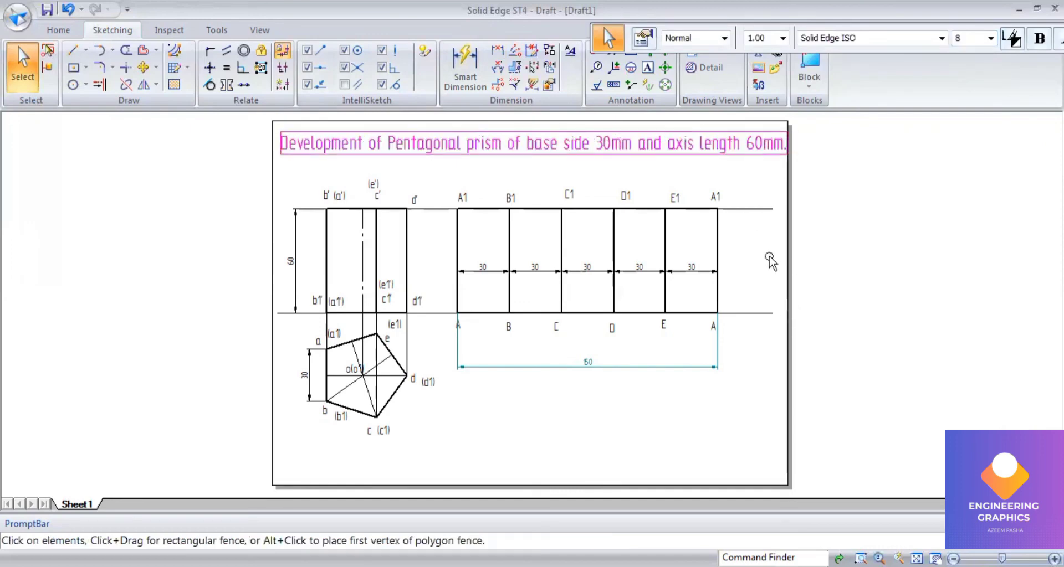
{"action": "left_click", "coordinate": [667, 439]}
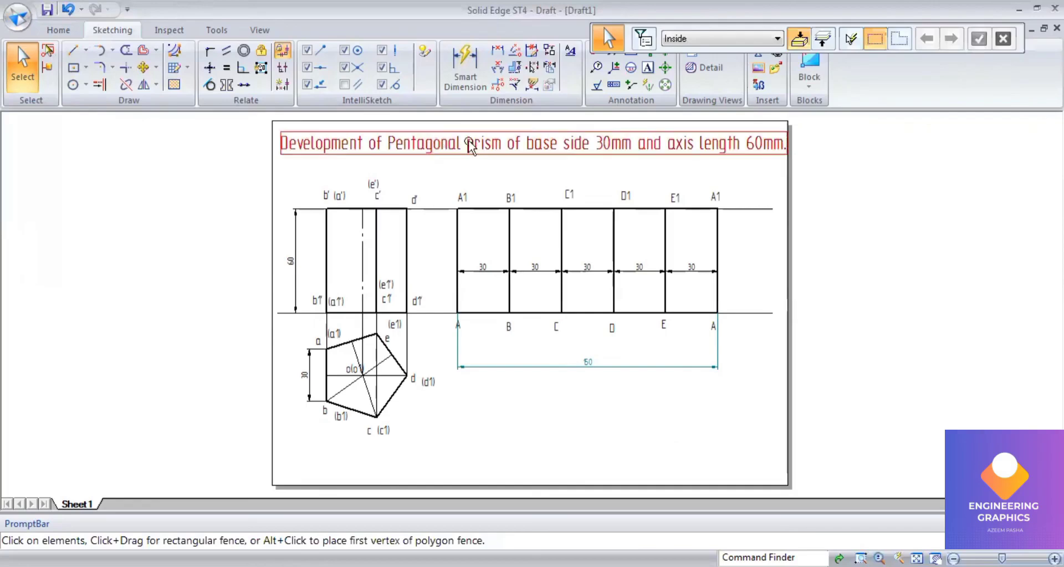